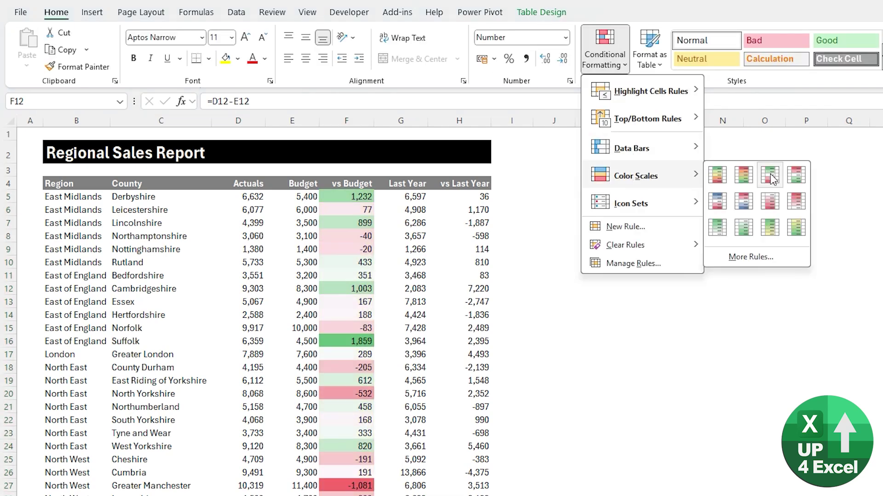
Apply the Green-White-Red colour scale to vs Budget F5:F45 with a Number midpoint
click(771, 176)
click(605, 55)
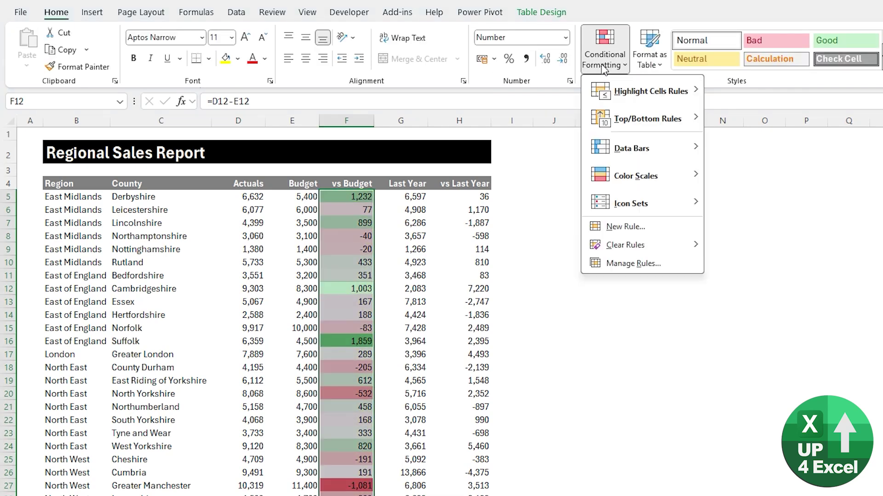
click(633, 263)
click(158, 302)
click(157, 267)
click(357, 377)
click(294, 385)
click(386, 383)
click(551, 336)
click(445, 335)
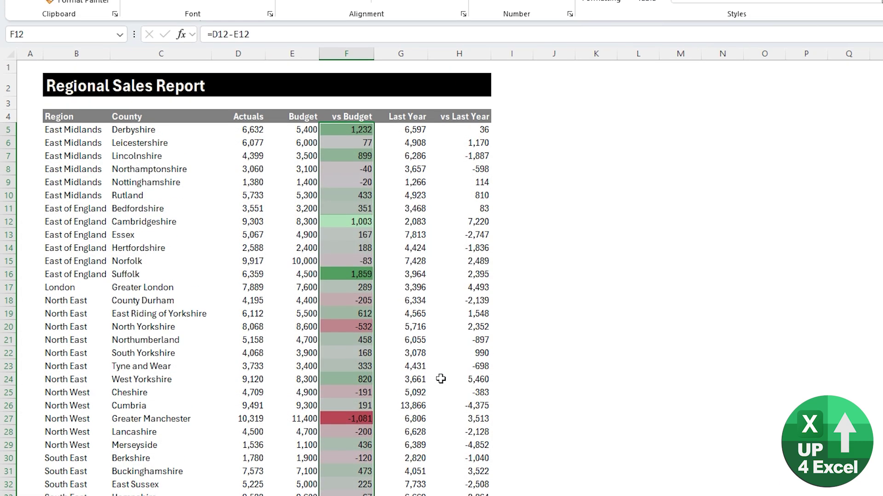
Duplicate the colour scale rule and apply the copy to =$H$5:$H$45
click(604, 54)
click(625, 263)
click(315, 200)
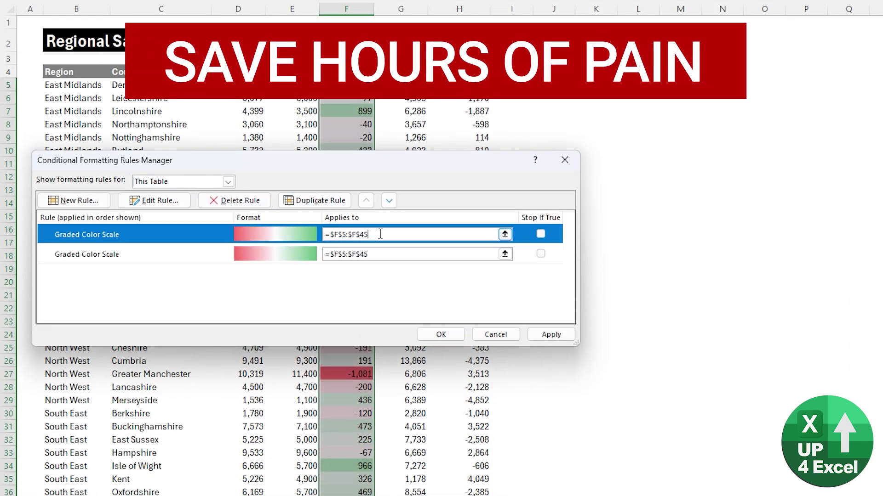
key(Tab)
text(=$H$5:$H$45)
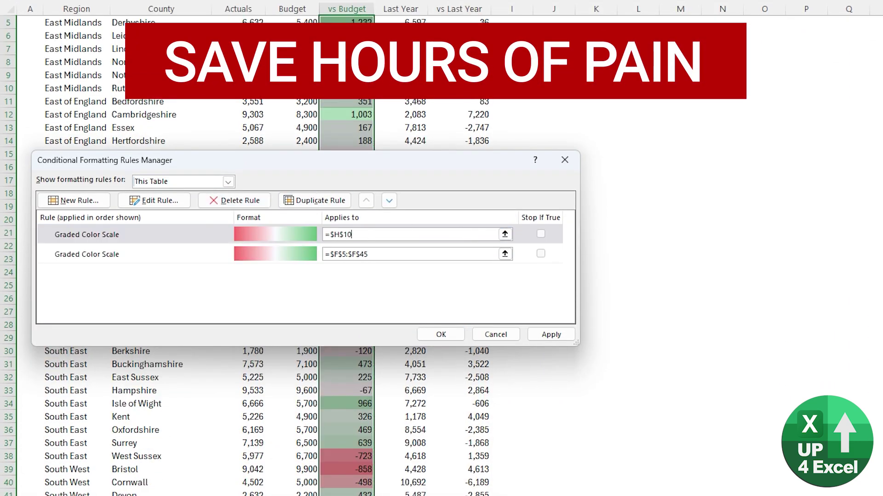
click(437, 334)
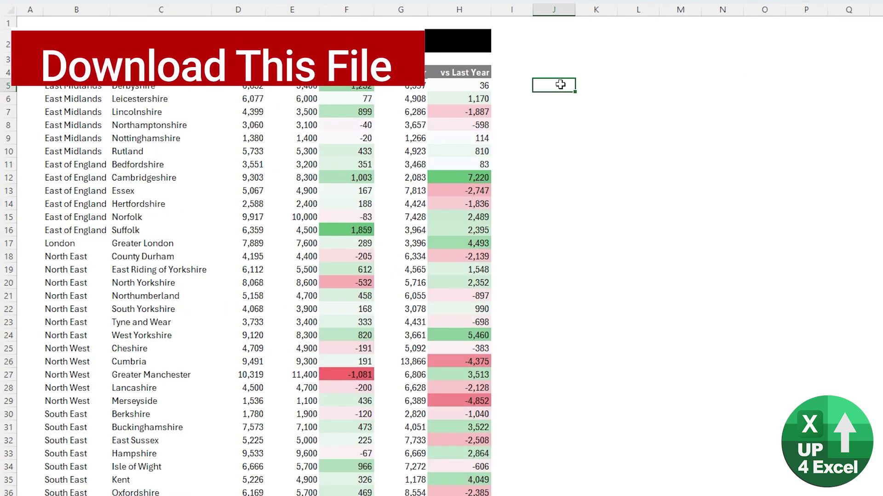
Correct the row-highlight formula's range to $D$5:$D$45 so it reads =$D5=MAX($D$5:$D$45)
text(44,773)
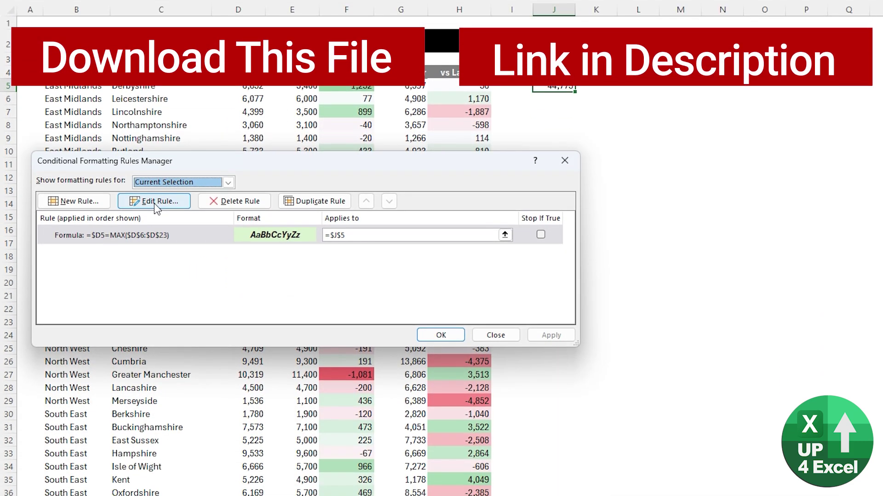
click(157, 313)
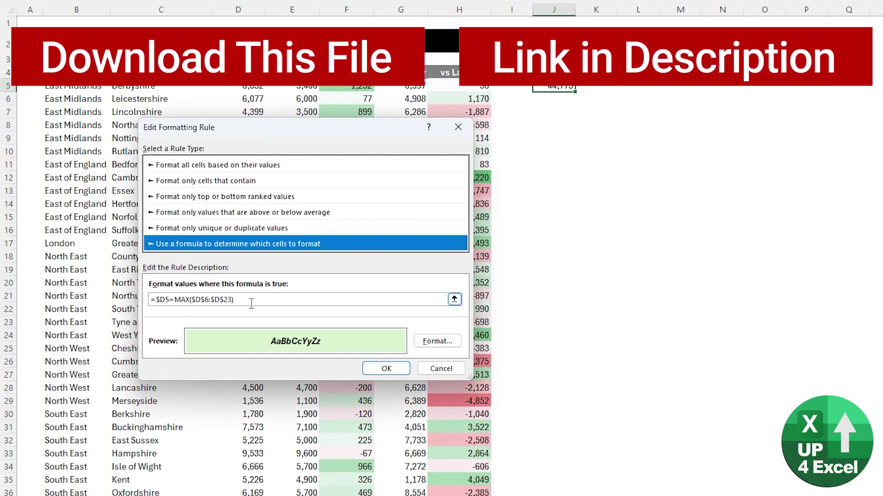
drag(192, 300, 403, 316)
text($D$5:$D$45)
click(396, 371)
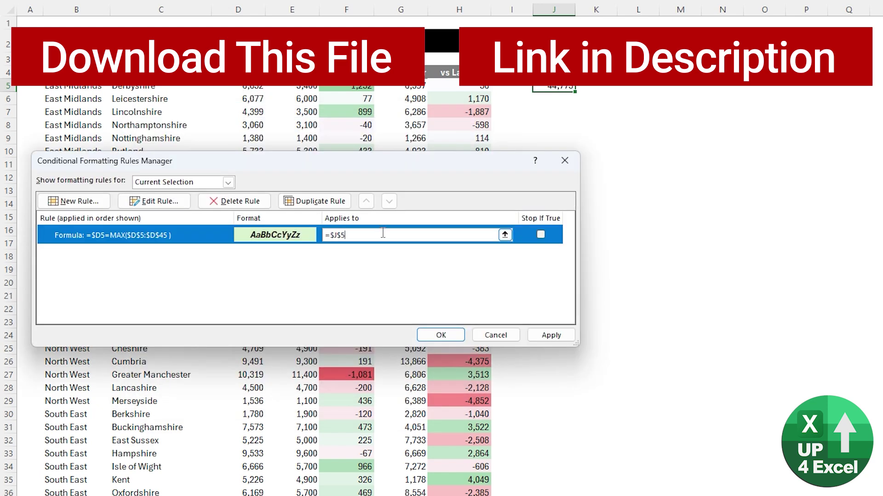
Set the highlight rule's Applies to range to =$B$5:$H$45 and apply it
click(432, 232)
key(ctrl+a)
key(BackSpace)
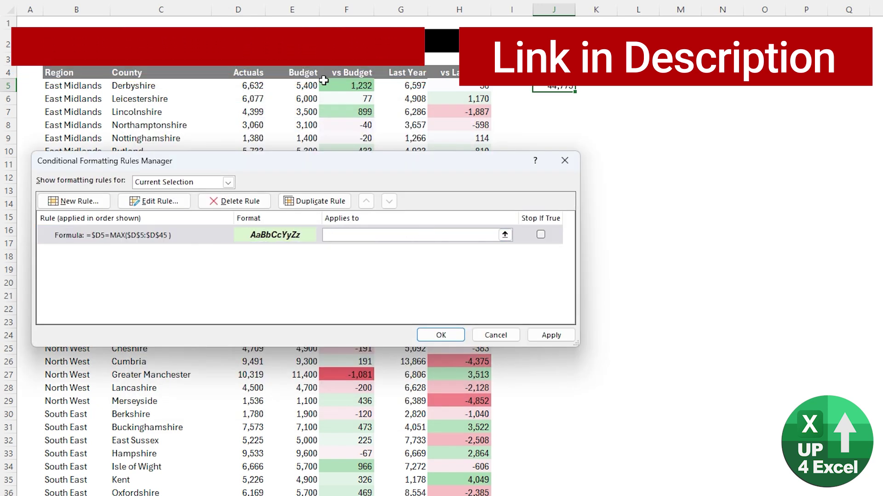
click(79, 86)
key(ctrl+shift+Down)
key(ctrl+shift+Right)
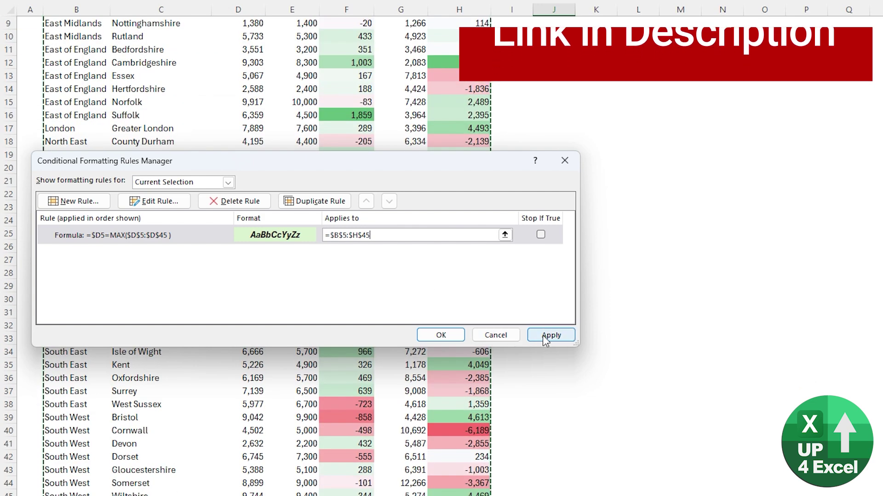
click(545, 335)
click(441, 335)
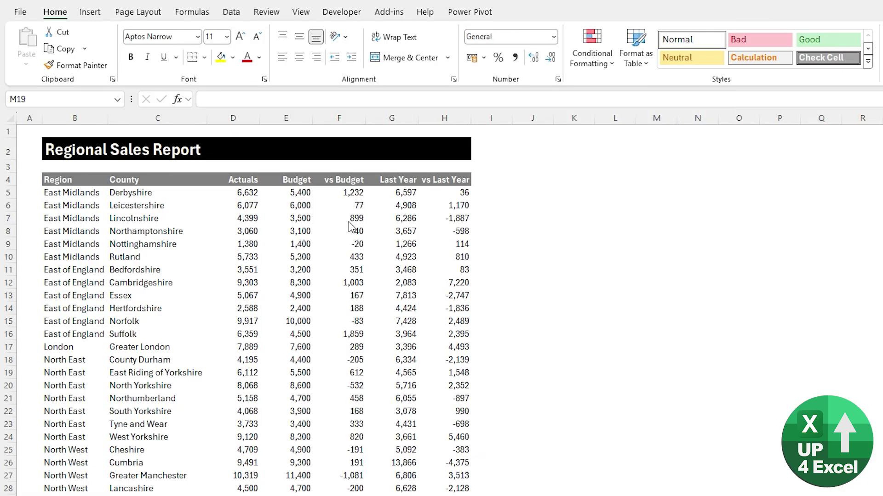
In the unformatted Regional Sales Report, select cell F8 in the vs Budget column
click(349, 230)
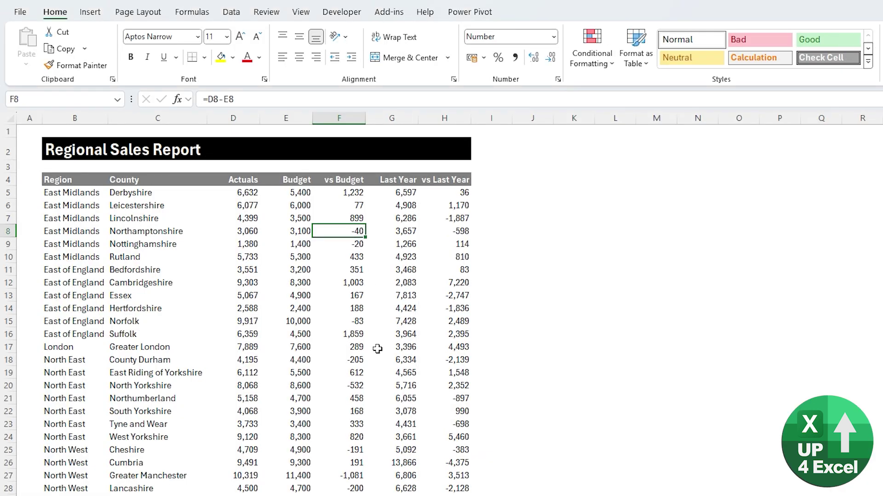
Select the vs Budget values from F5 down and apply the Green-White-Red colour scale
click(348, 196)
key(ctrl+shift+Down)
click(589, 69)
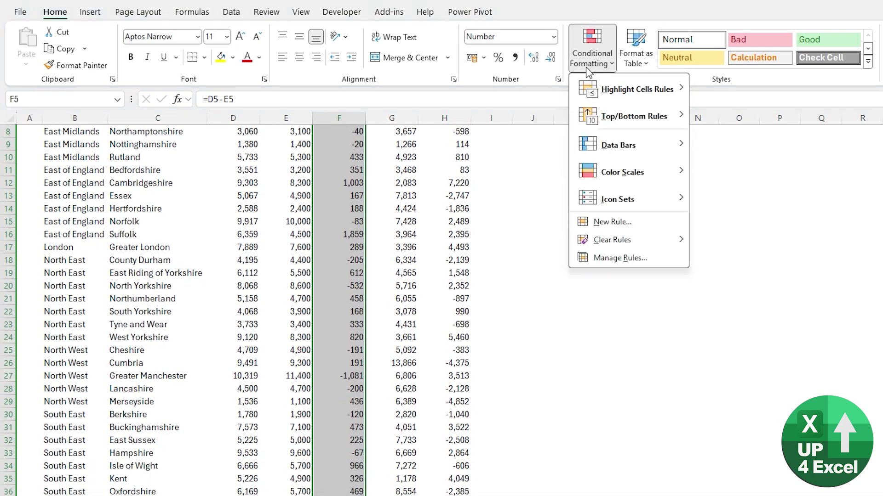
mouse_move(617, 179)
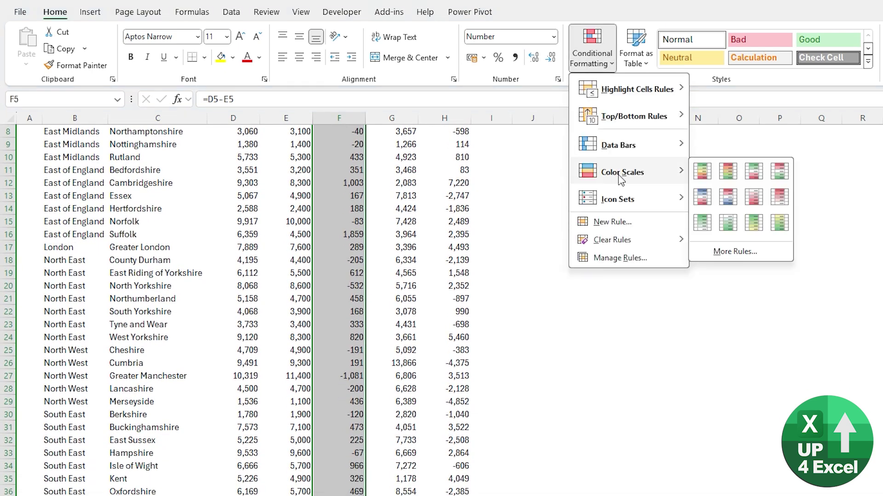
click(754, 174)
scroll(395, 299, up, 3)
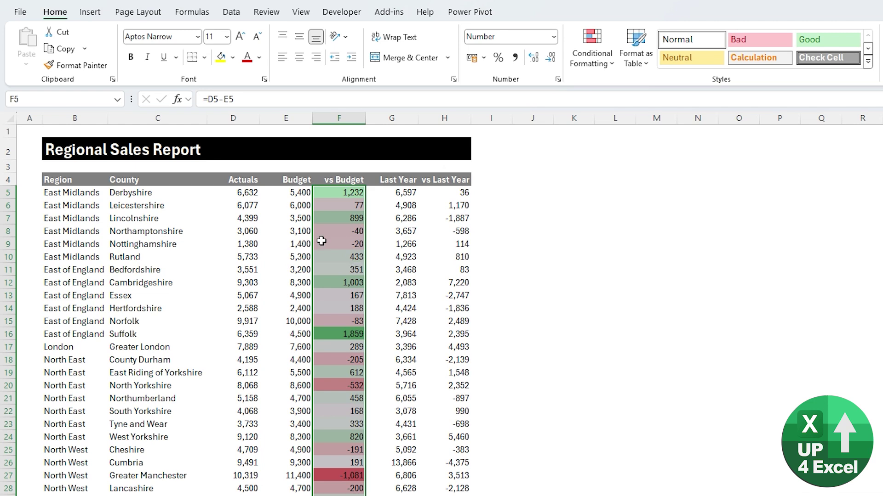
key(Down)
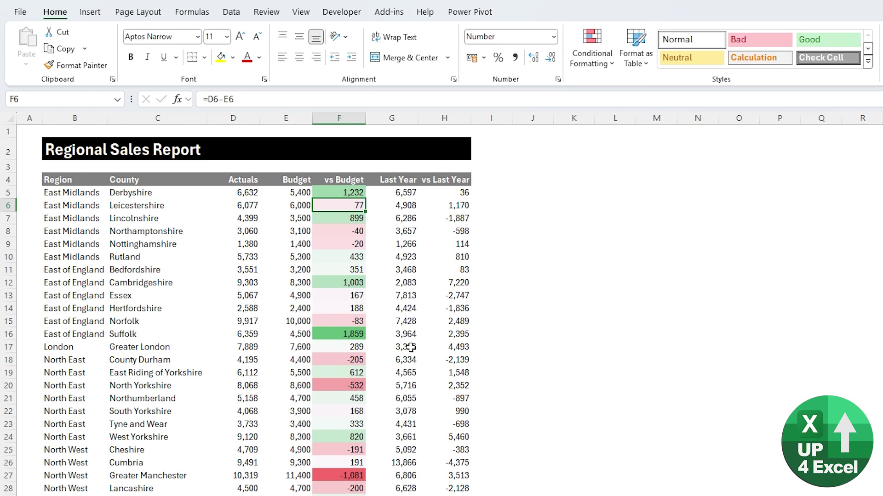
Edit the Graded Color Scale rule so its midpoint is the Number 0
click(592, 52)
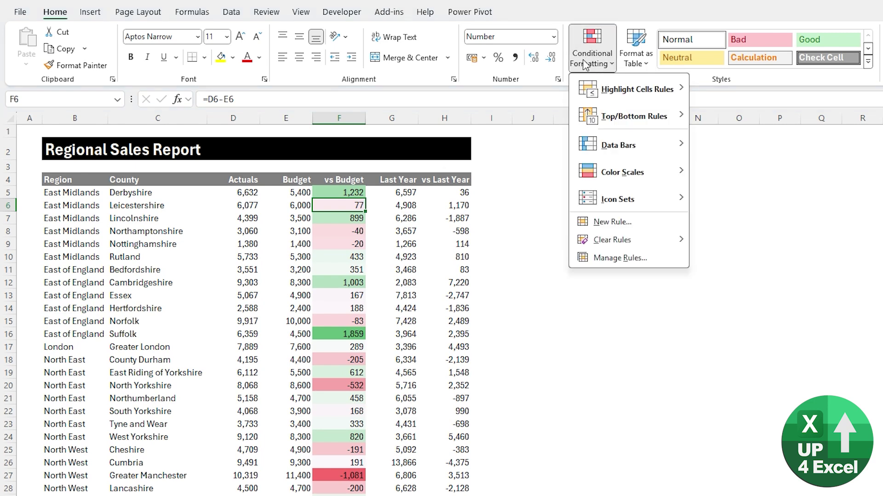
click(608, 262)
click(197, 316)
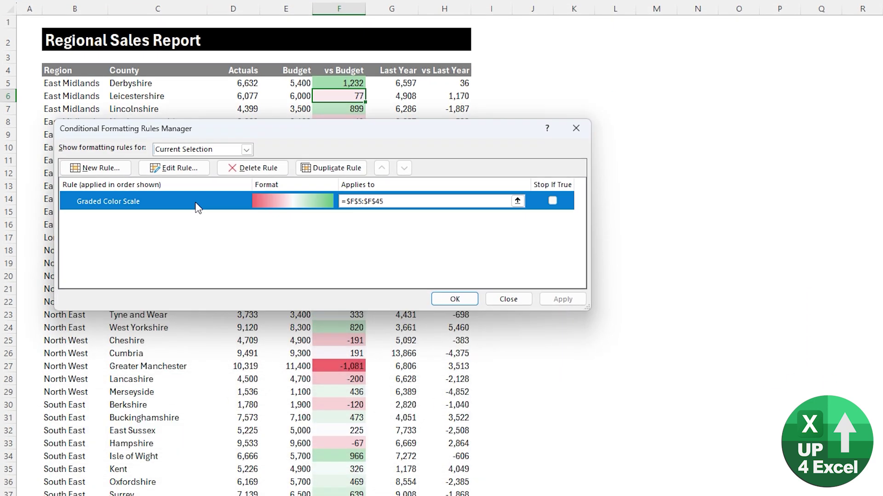
click(190, 168)
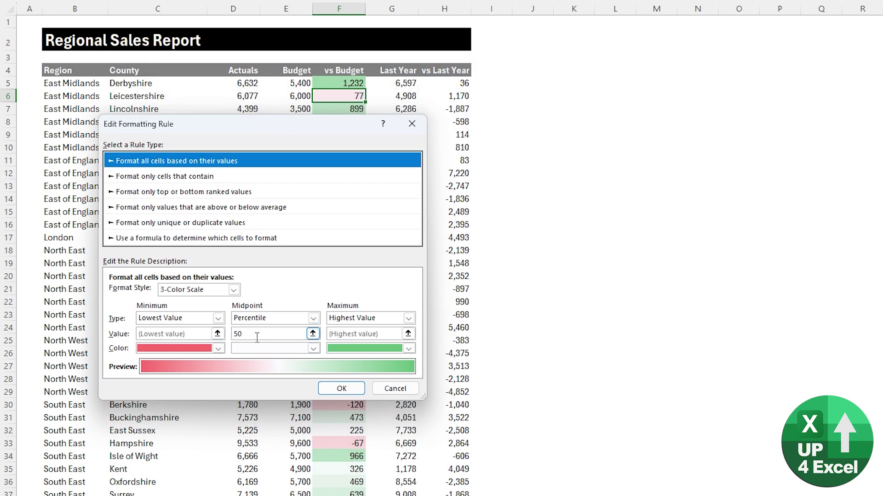
click(277, 317)
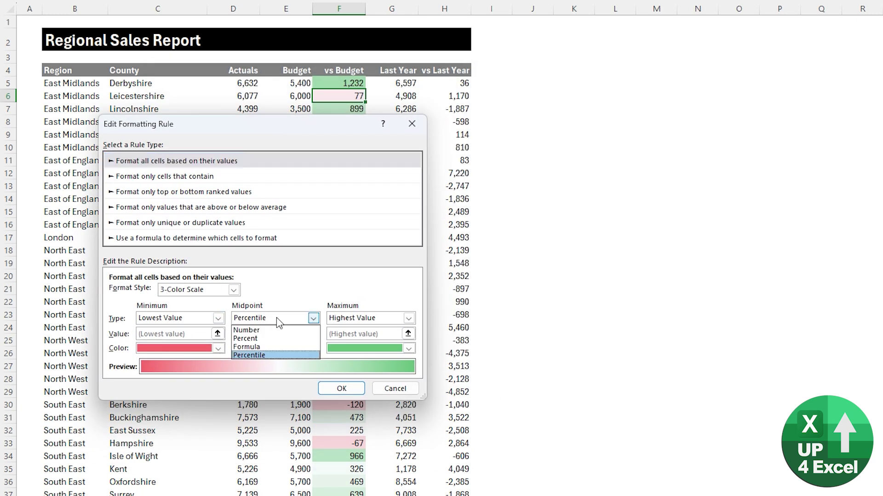
click(271, 330)
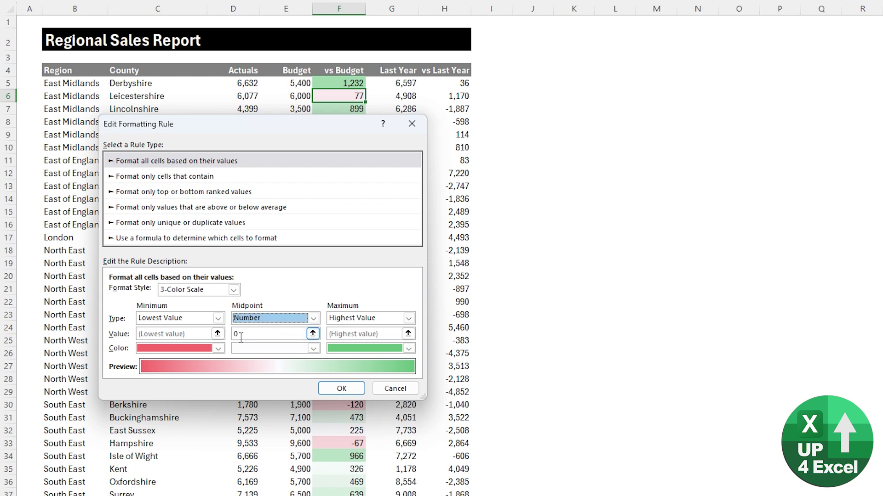
click(341, 388)
click(563, 301)
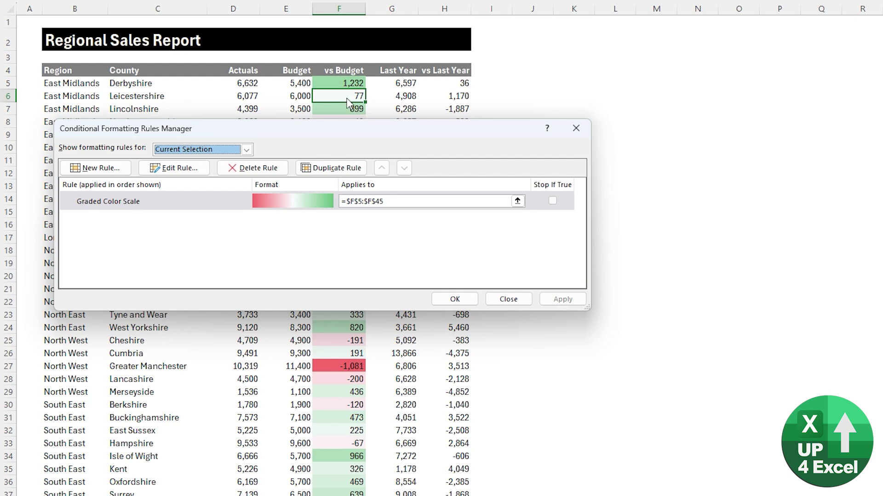
click(454, 300)
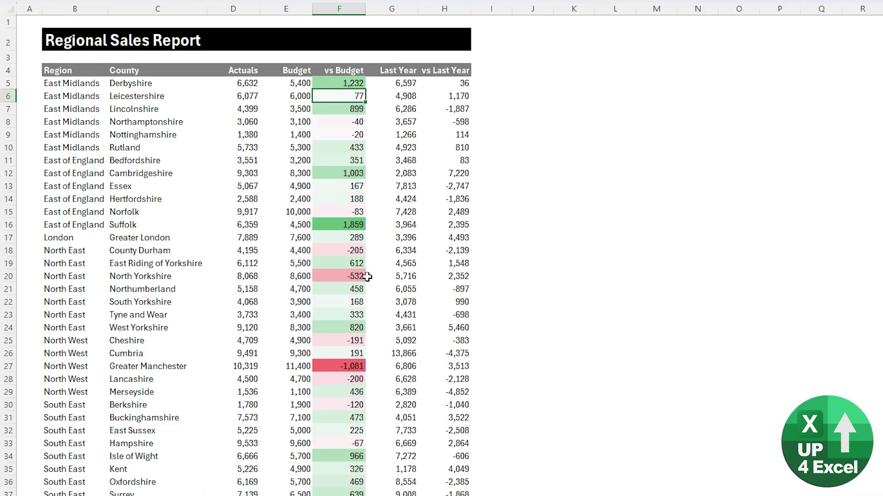
click(339, 366)
click(354, 272)
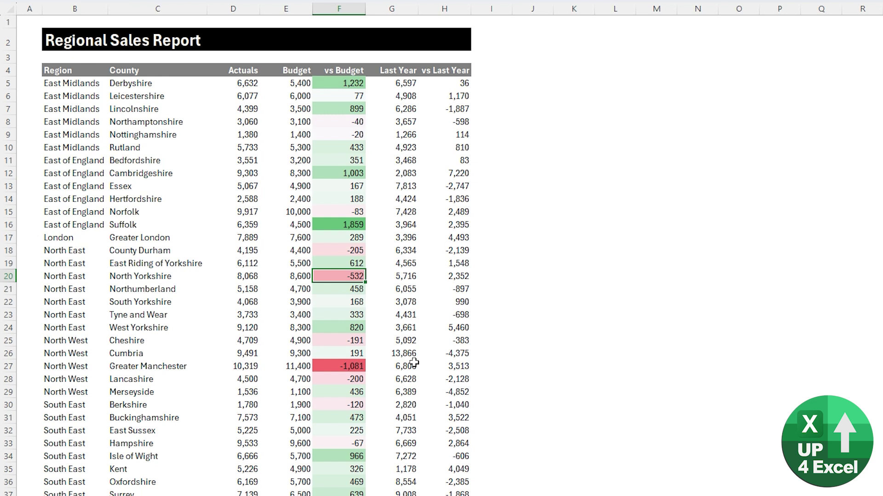
Enter the label Bad in J2 and -200 in K2, then reselect K2
click(530, 42)
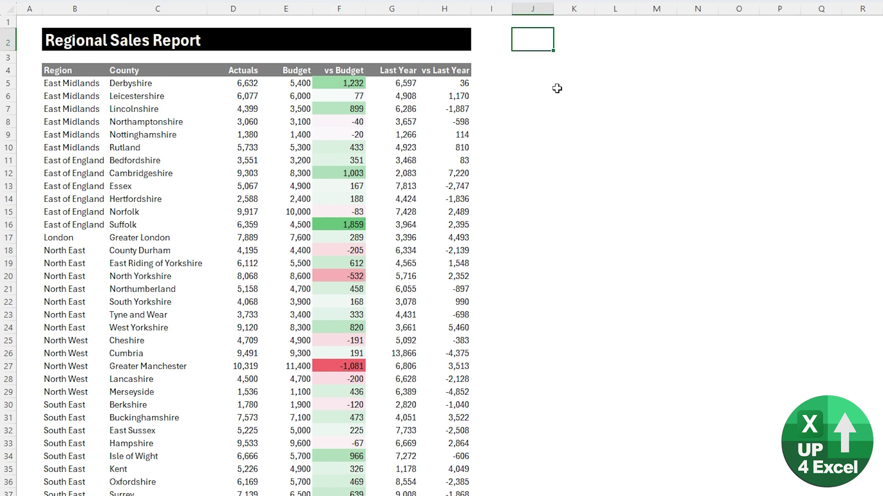
text(Bad)
key(Tab)
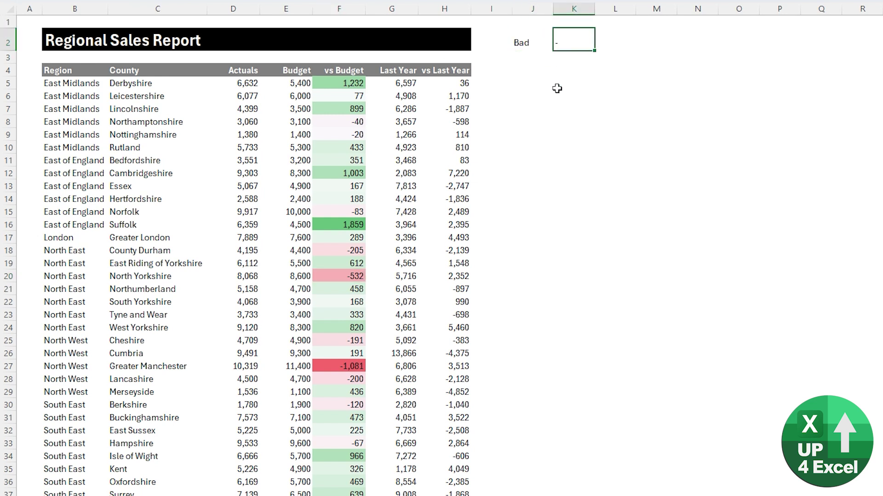
text(-200)
key(Return)
key(Up)
click(521, 42)
click(582, 40)
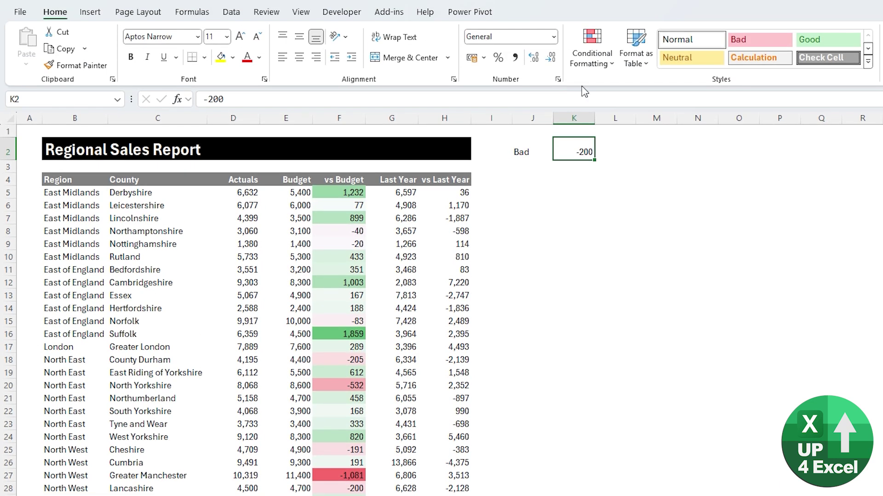
Set the vs Budget colour scale's minimum to a Formula pointing at =$K$2 and apply it
click(585, 68)
click(606, 258)
click(246, 248)
click(184, 267)
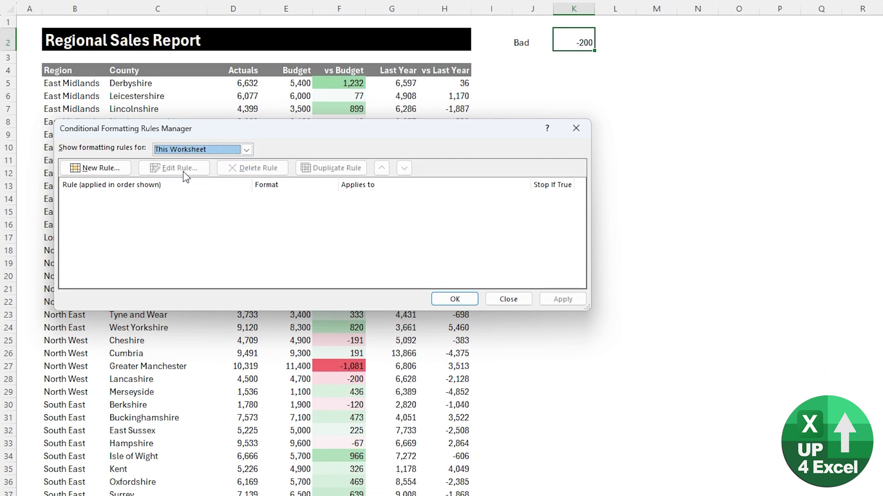
click(189, 169)
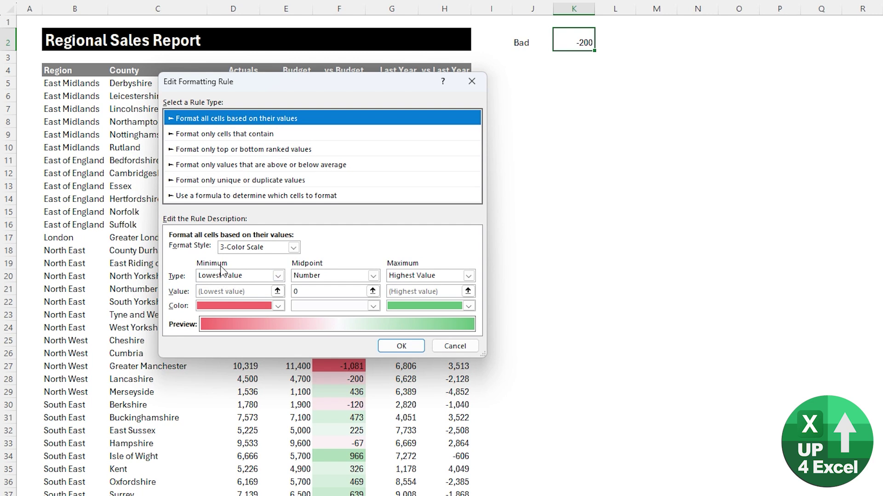
click(277, 276)
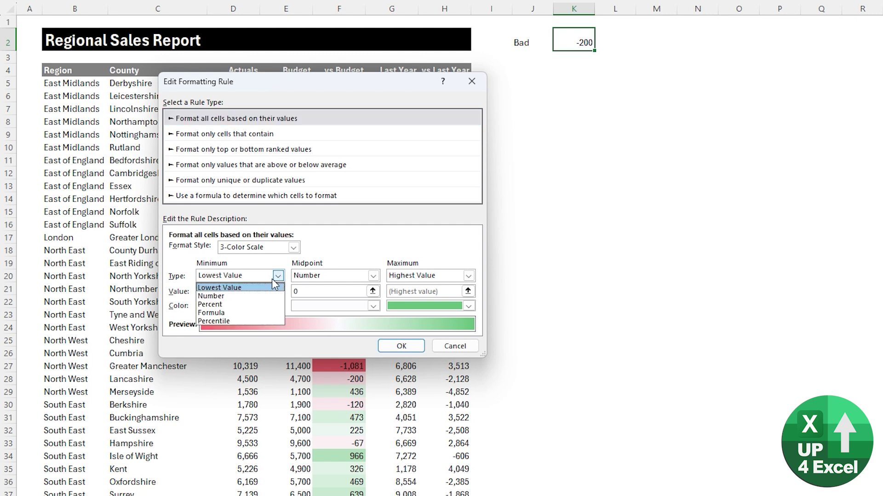
click(212, 313)
click(226, 292)
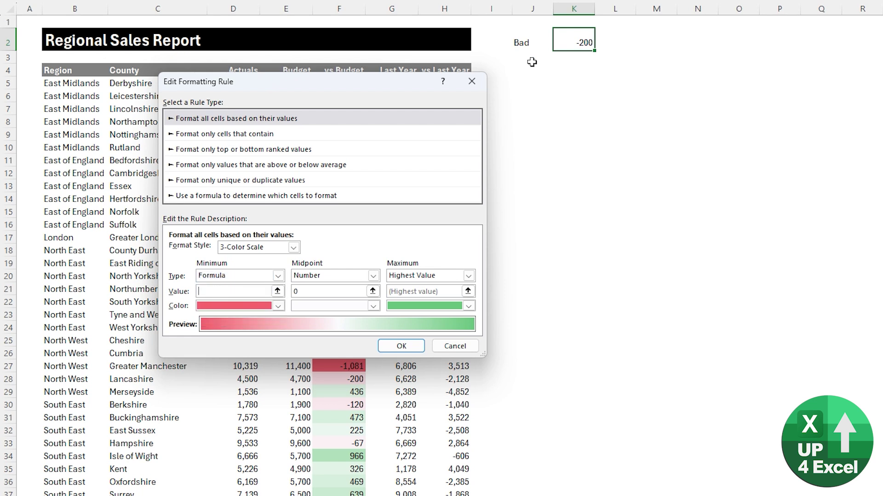
click(574, 45)
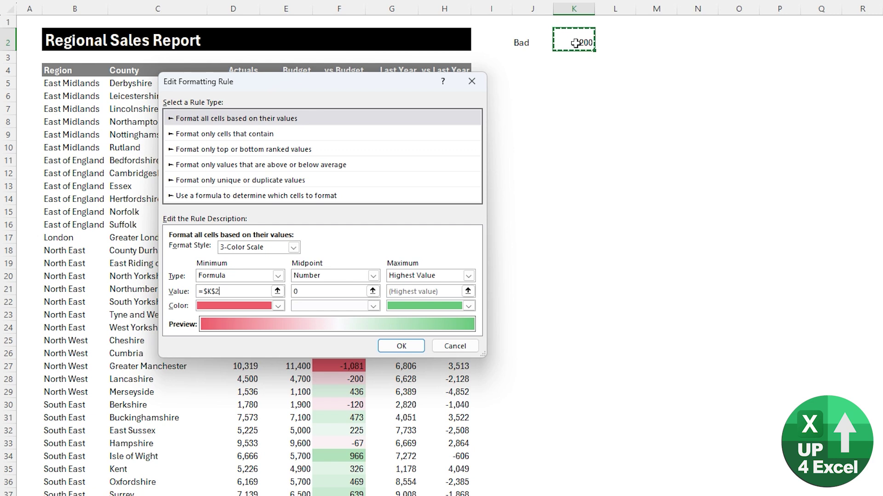
click(412, 352)
click(574, 299)
click(509, 300)
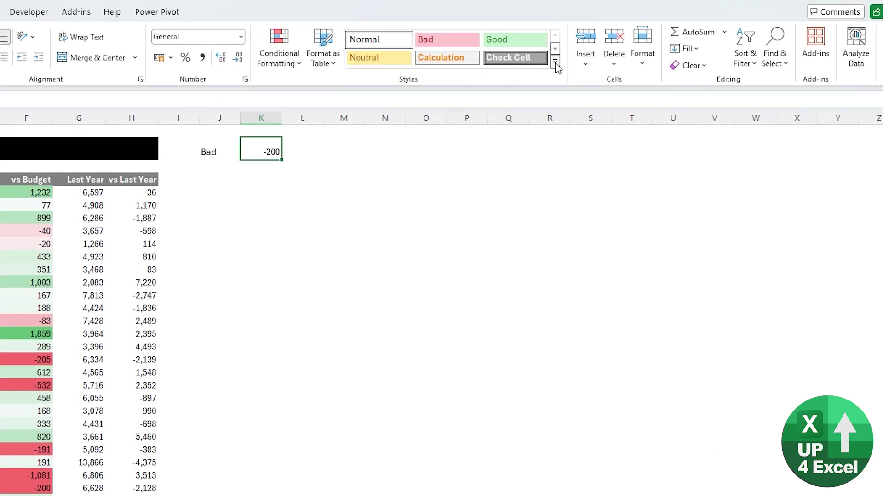
Give K2 the Input cell style and enter 0 as the Bad threshold
click(553, 65)
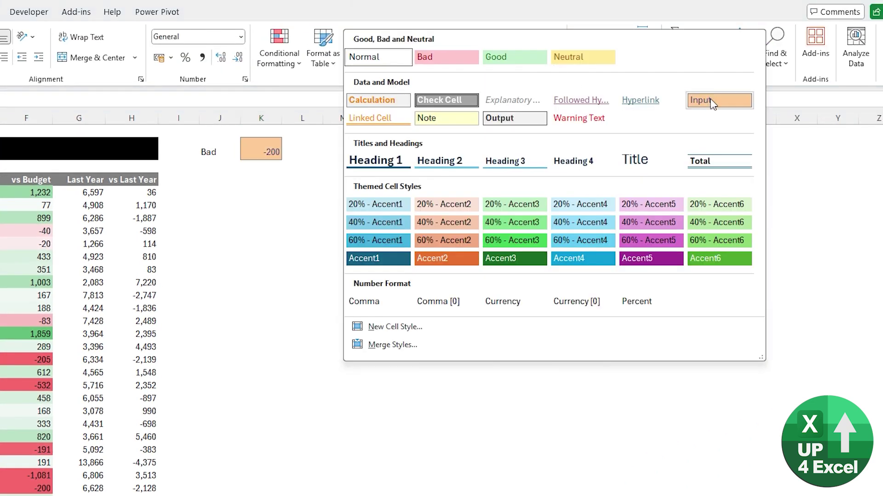
click(711, 102)
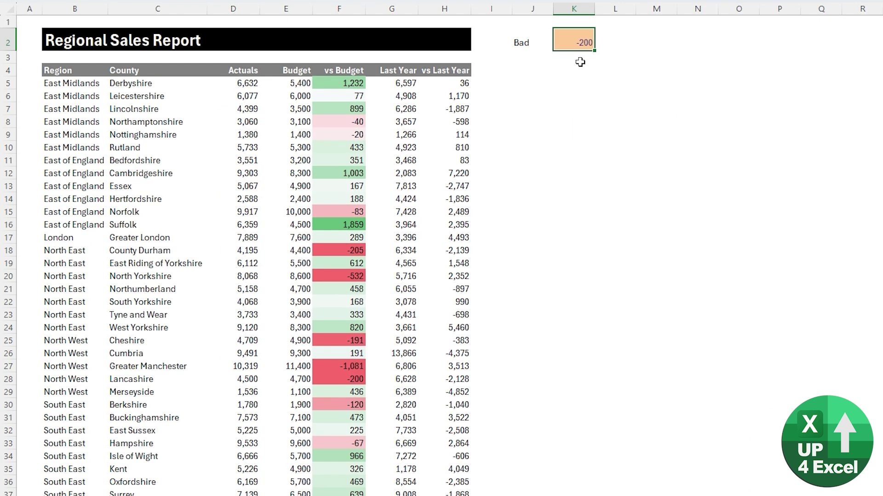
text(0)
key(Return)
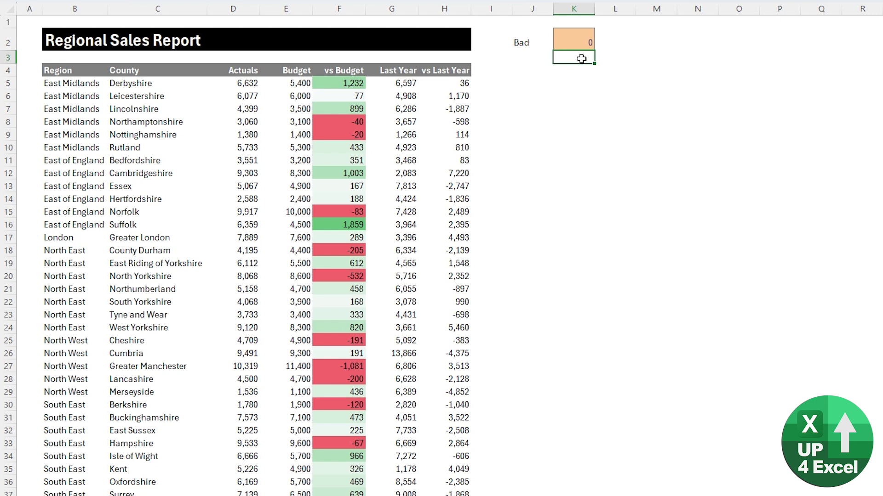
Change the Bad threshold in K2 to -500
click(586, 41)
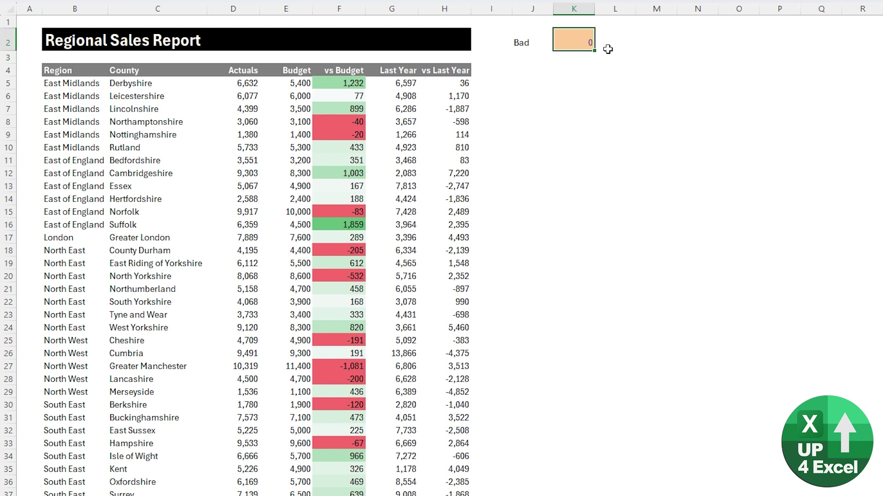
text(-500)
key(Return)
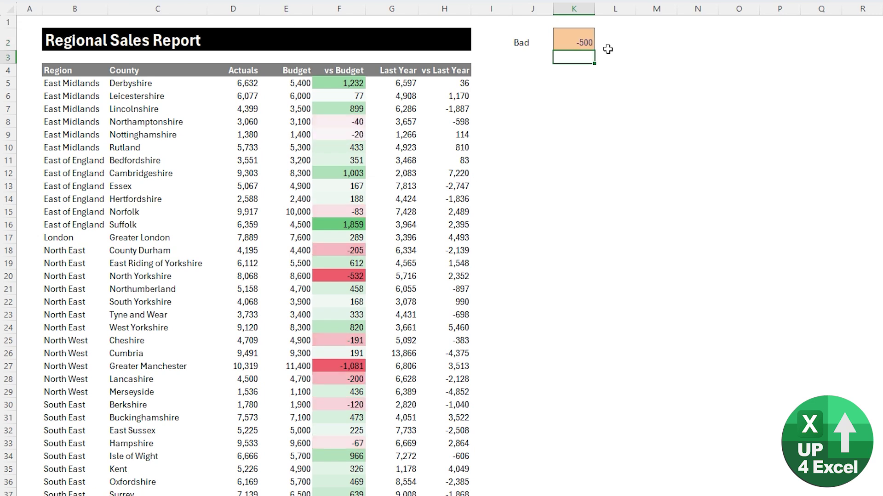
scroll(399, 330, down, 3)
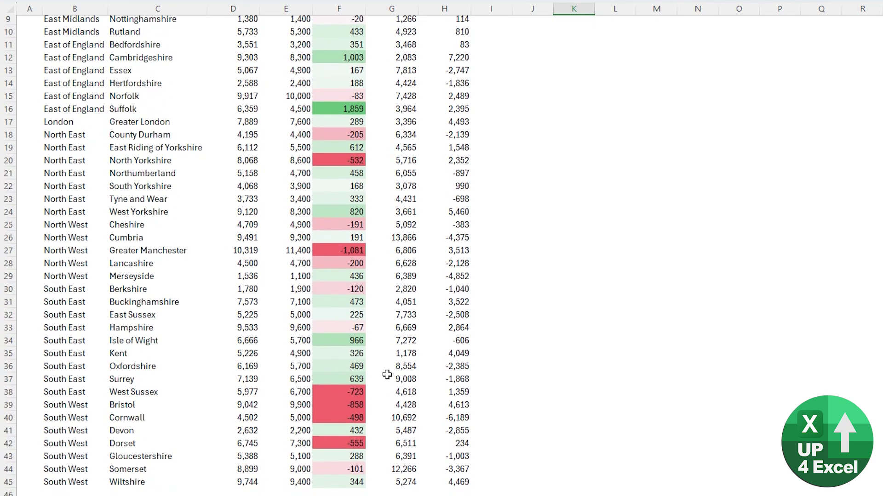
scroll(358, 382, up, 3)
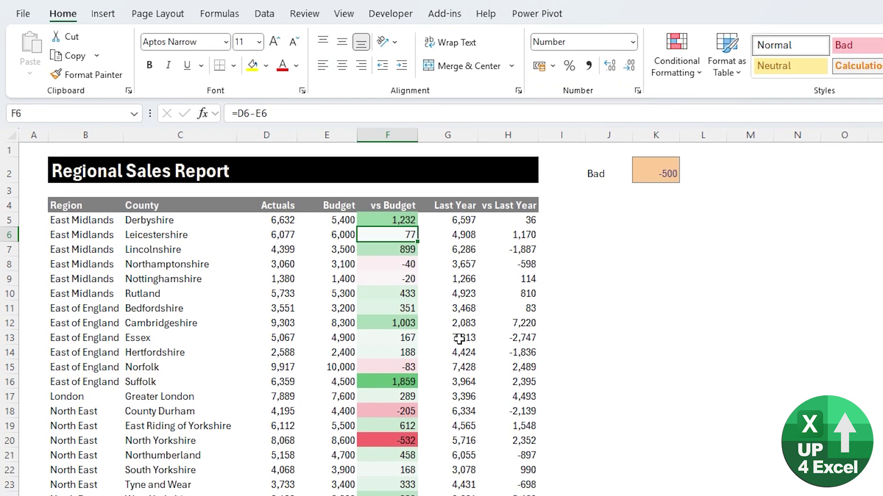
Show This Worksheet rules in the Rules Manager and duplicate the Graded Color Scale rule
click(692, 76)
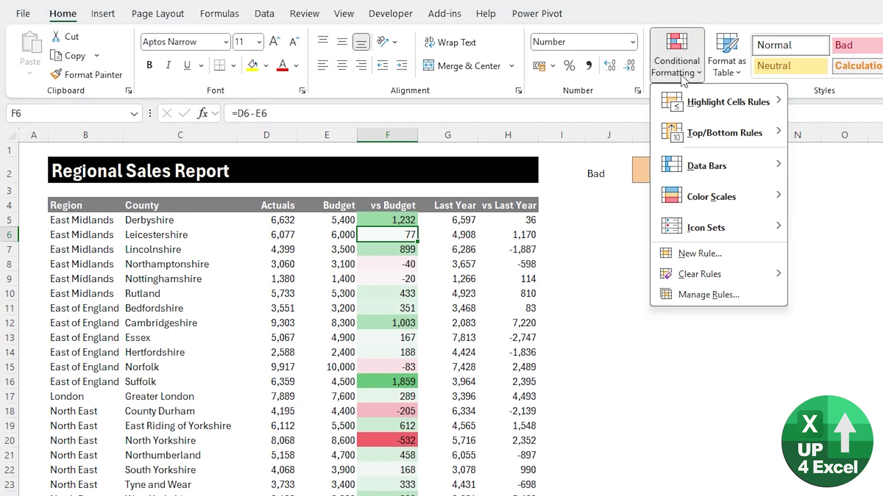
click(692, 295)
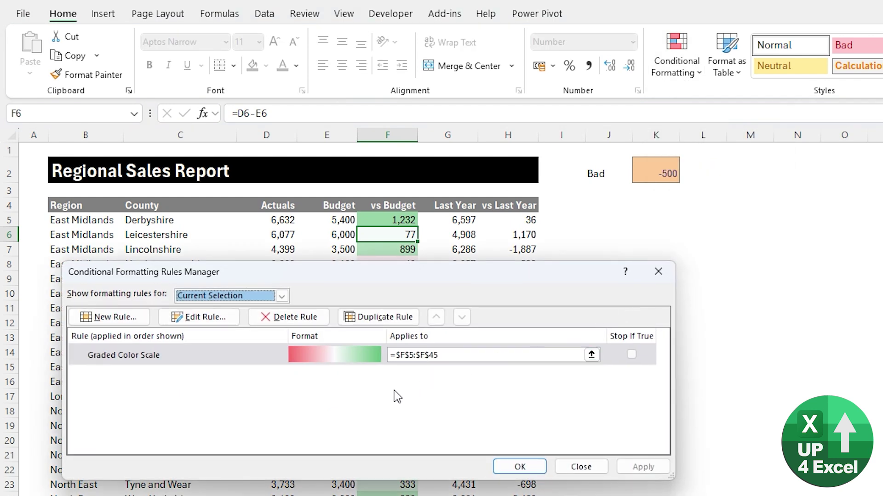
click(227, 306)
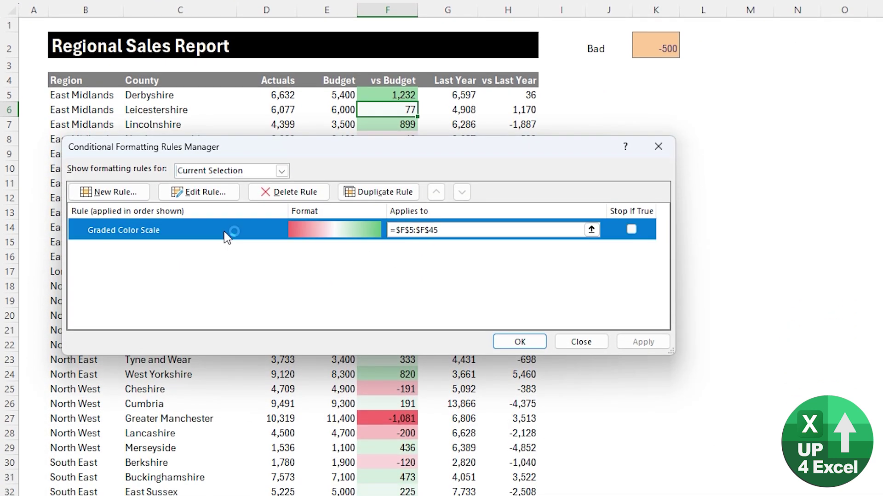
click(203, 174)
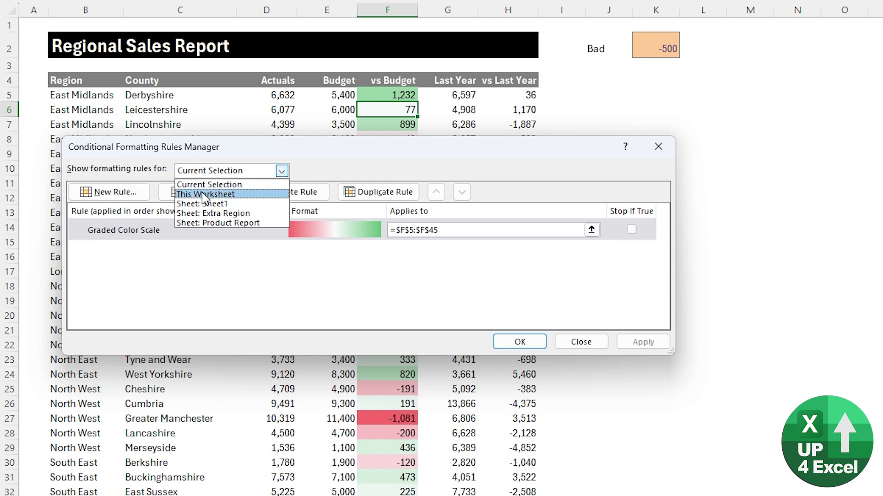
click(204, 195)
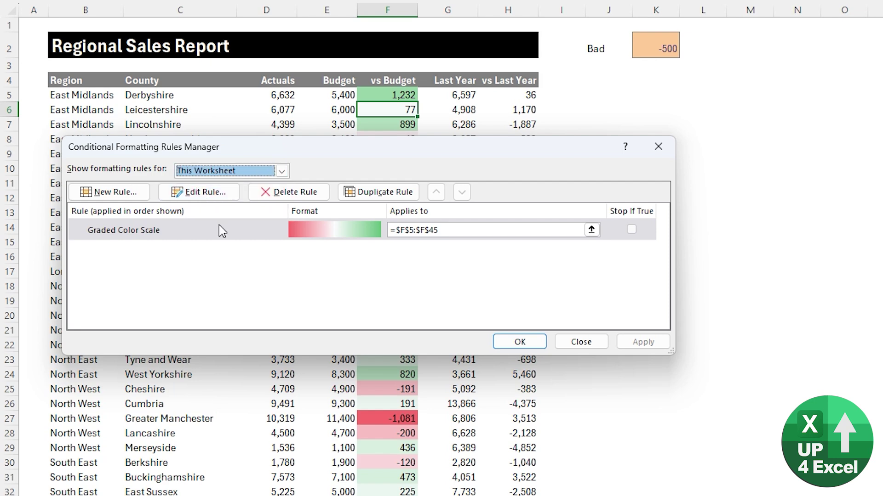
click(239, 233)
click(364, 197)
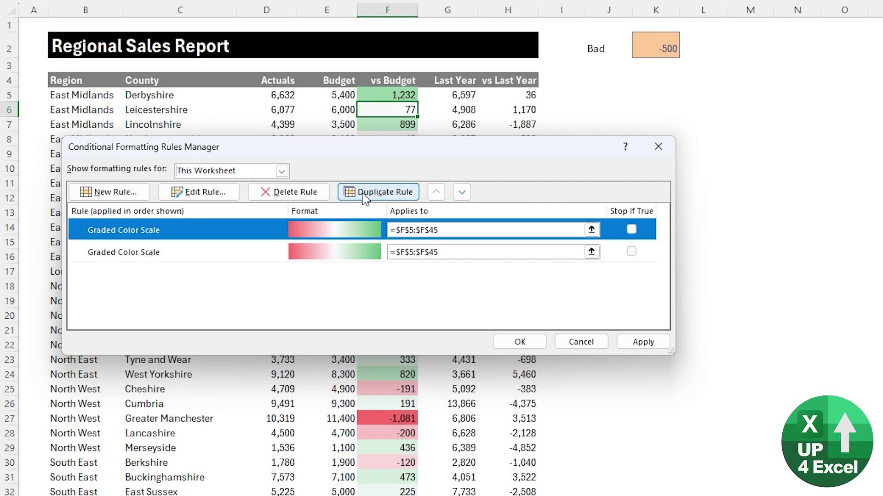
click(467, 231)
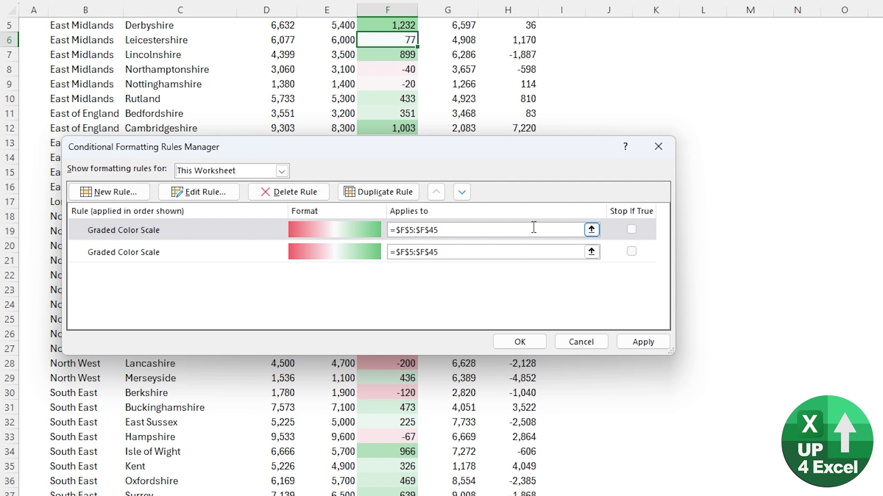
Clear the first rule's Applies to reference, removing the stray G6 edits
key(Right)
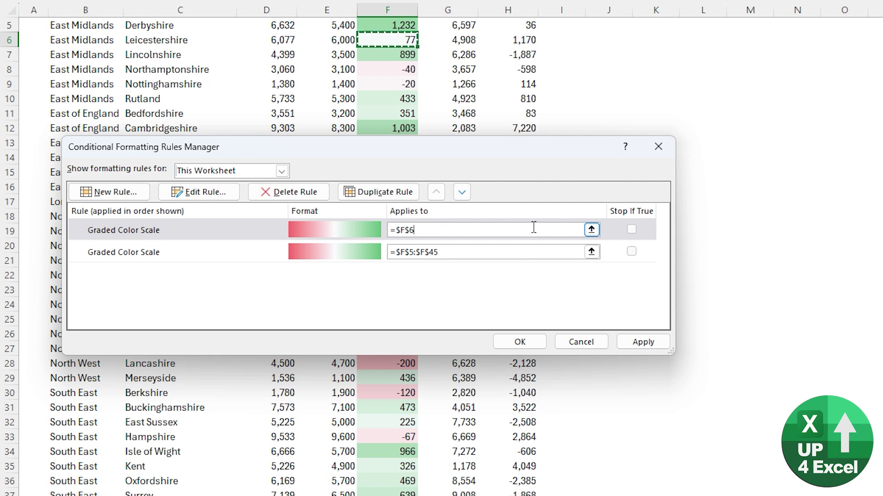
key(Right)
key(Right)
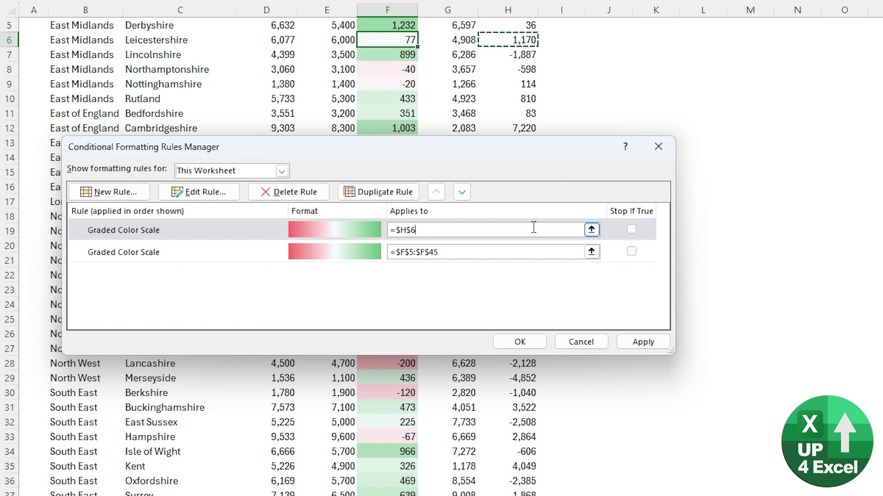
key(F2)
key(Left)
key(Left)
key(Left)
key(Left)
key(Right)
key(Right)
key(Right)
key(Left)
key(Left)
key(Left)
key(Right)
key(Right)
key(Right)
key(F2)
key(Left)
key(Right)
key(Delete)
key(BackSpace)
key(BackSpace)
key(BackSpace)
key(BackSpace)
key(BackSpace)
Set the copied rule's Applies to range to the vs Last Year values H5:H45 and apply it
scroll(510, 19, up, 2)
drag(526, 97, 529, 494)
click(642, 342)
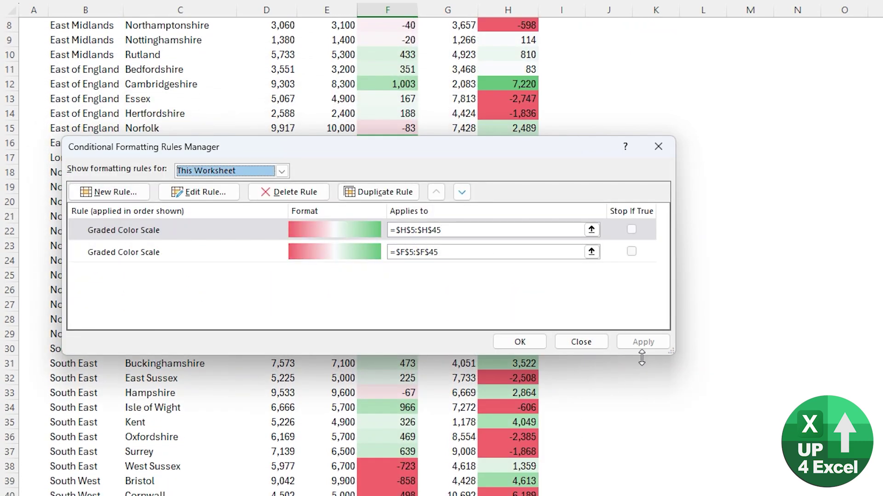
click(518, 343)
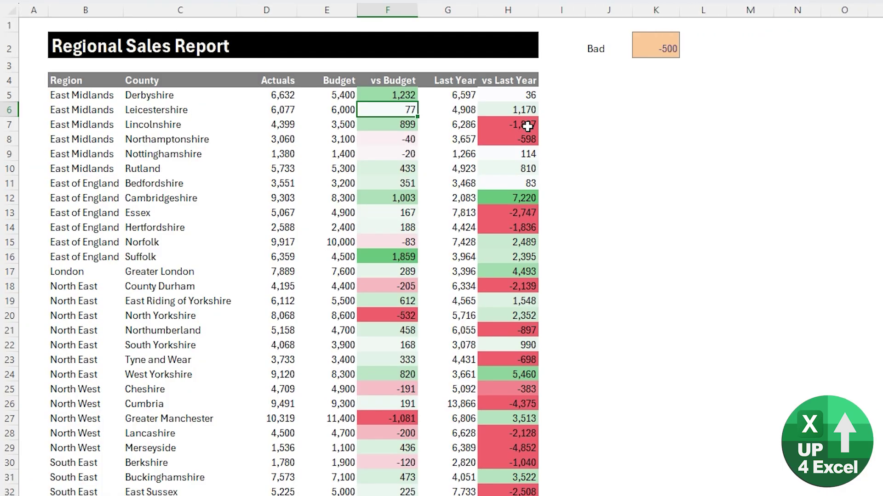
Change the vs Last Year colour scale's minimum type to Lowest Value so -1,887 fades pink
scroll(510, 288, down, 5)
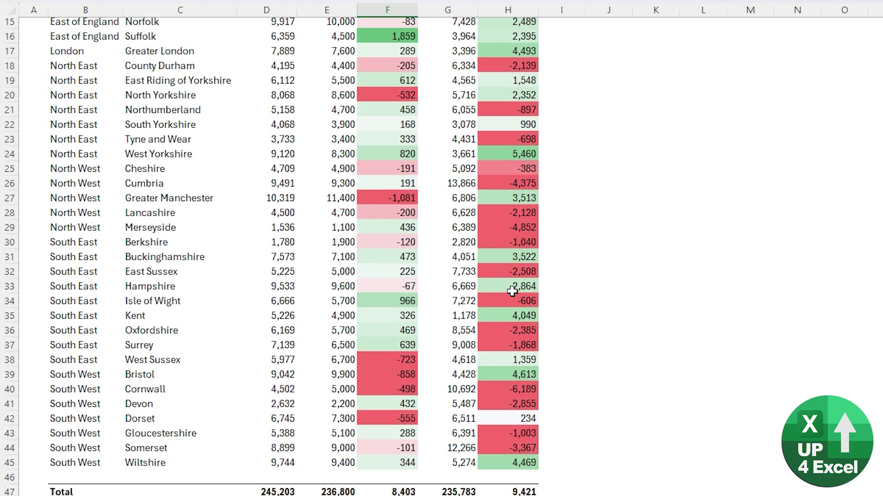
scroll(510, 290, up, 4)
scroll(472, 202, up, 1)
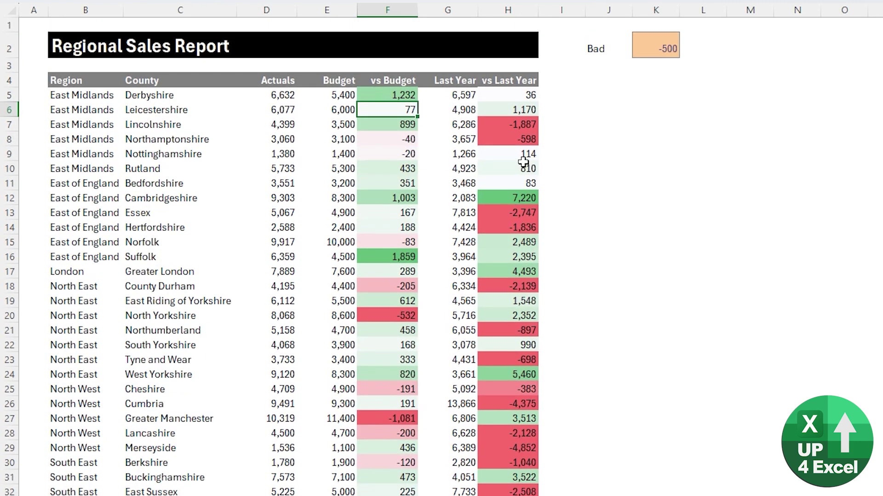
click(519, 94)
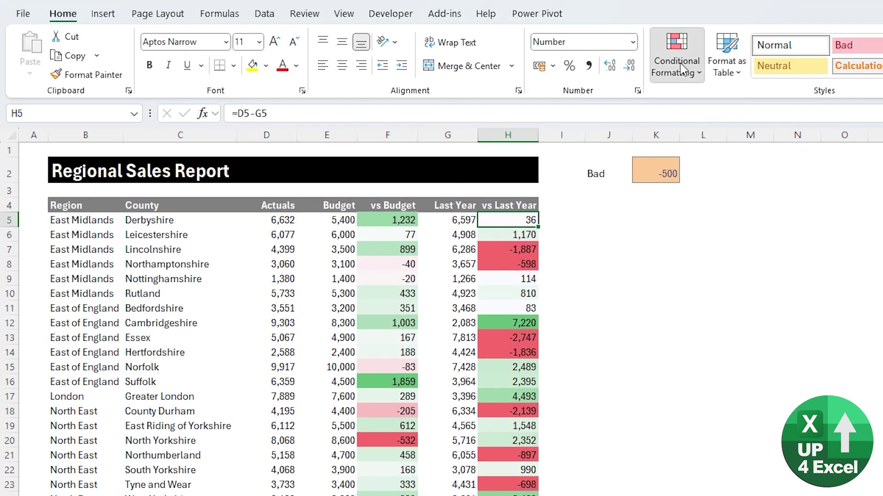
click(682, 73)
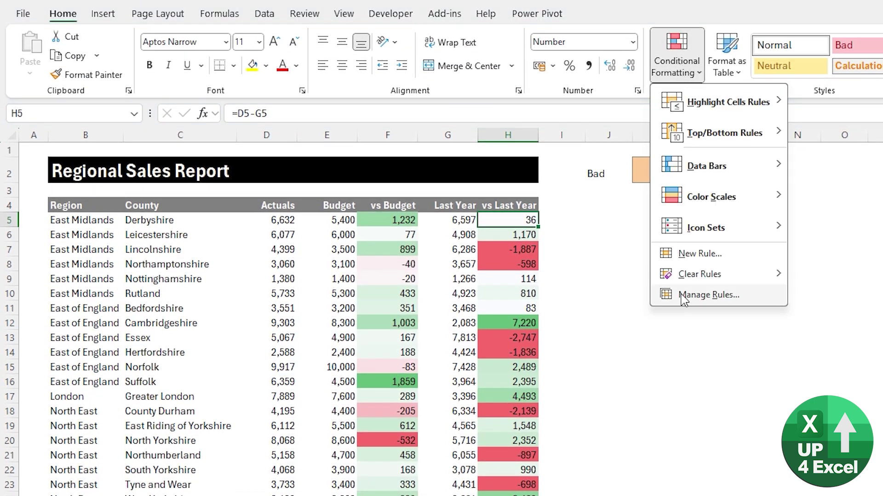
click(708, 295)
click(268, 355)
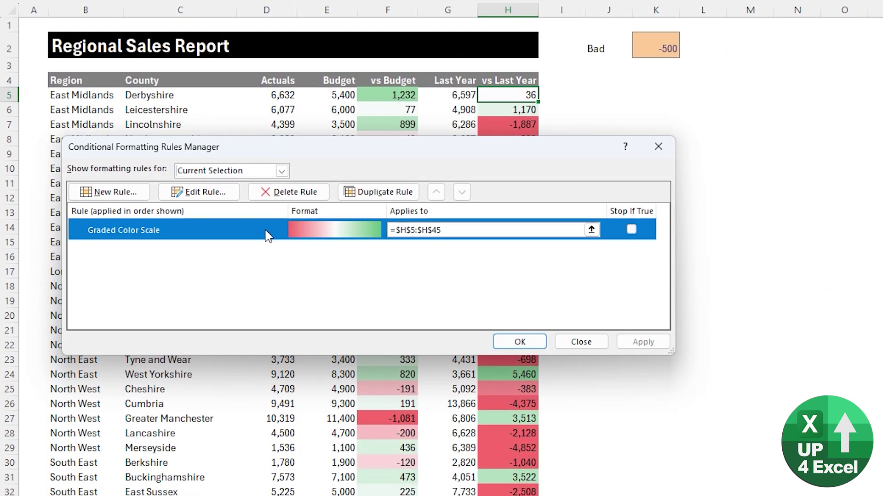
click(228, 191)
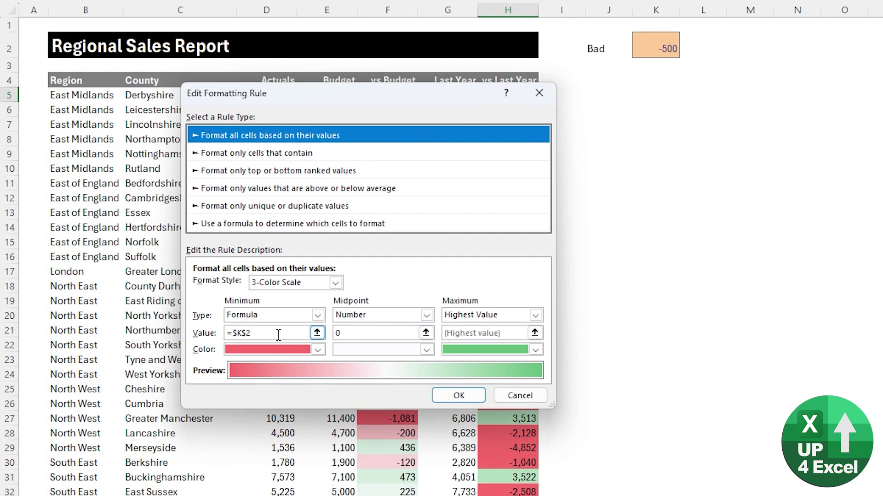
click(318, 315)
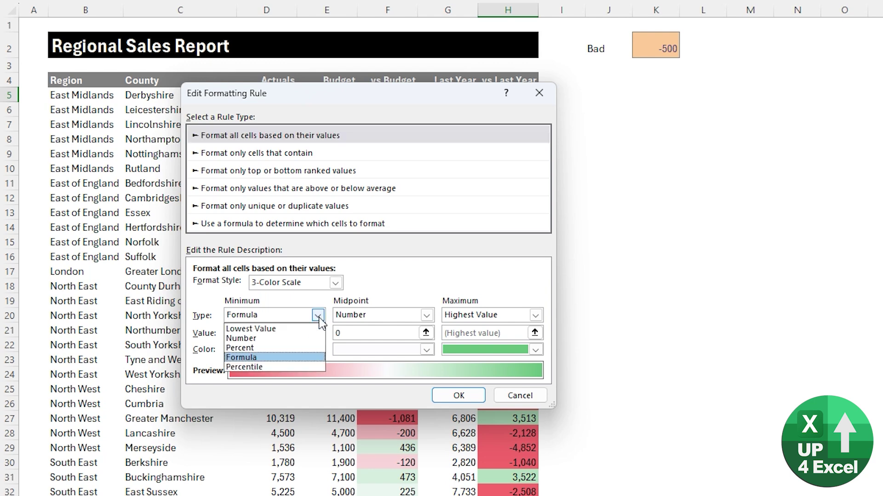
click(296, 329)
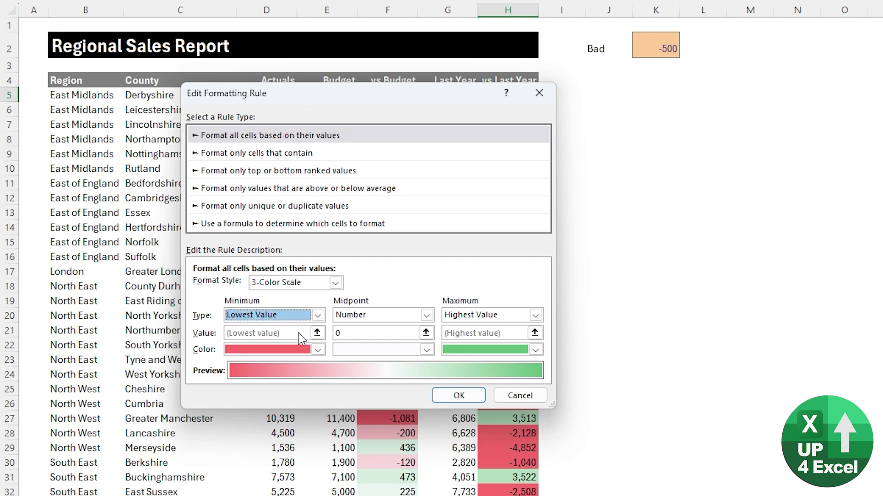
click(465, 396)
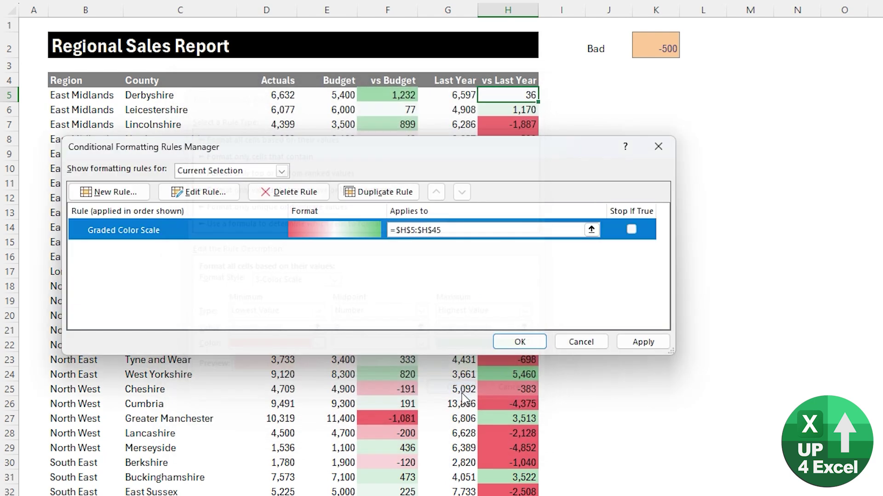
click(642, 343)
click(521, 342)
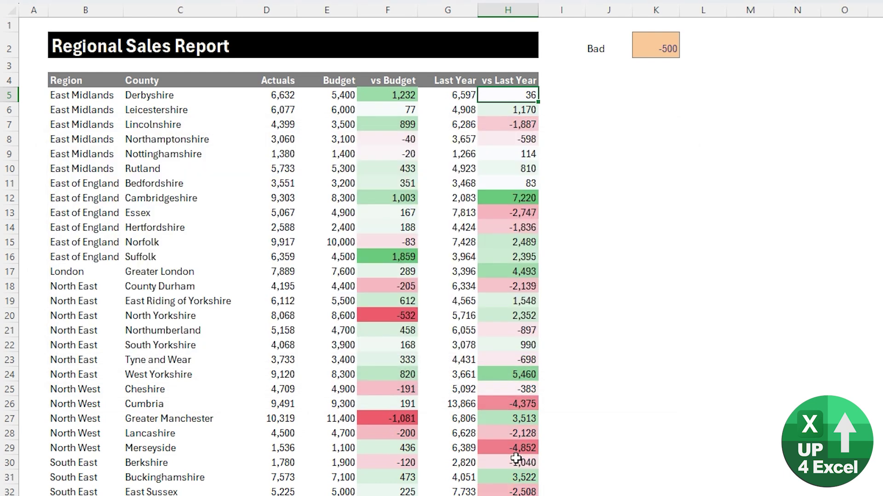
Switch to the Product Sales Report sheet showing the green Binders and Binder Accessories row
click(651, 55)
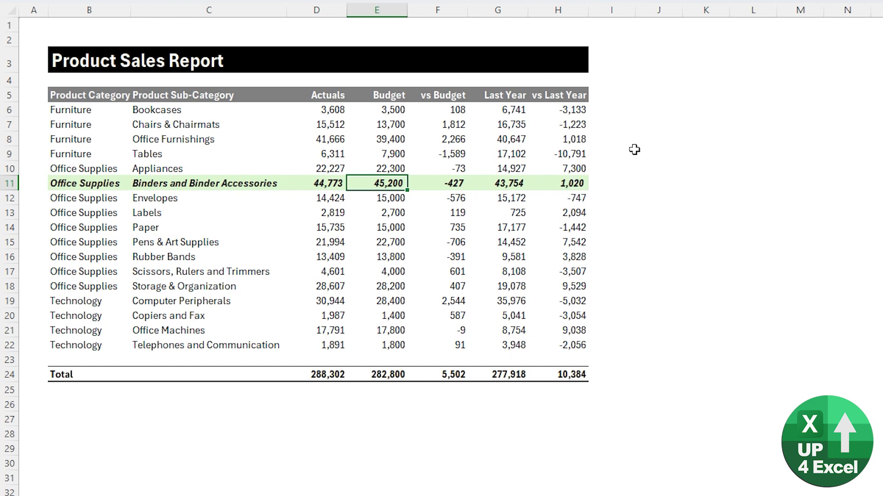
Copy Actuals cell D11 (44,773) with its max-row highlight rule into J7 of the regional report
click(291, 180)
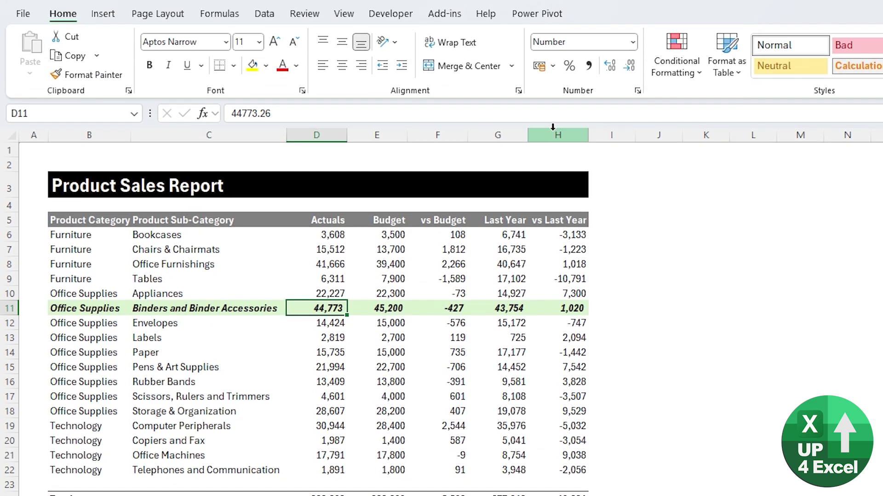
click(676, 66)
click(710, 293)
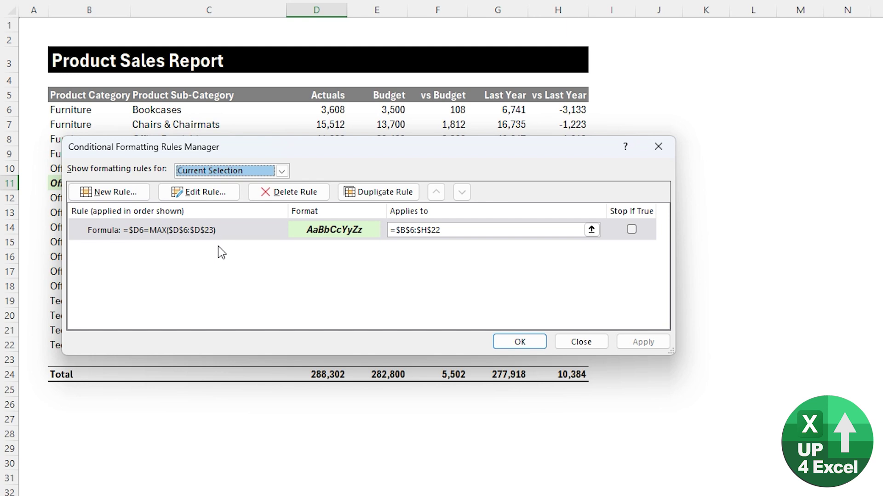
key(Return)
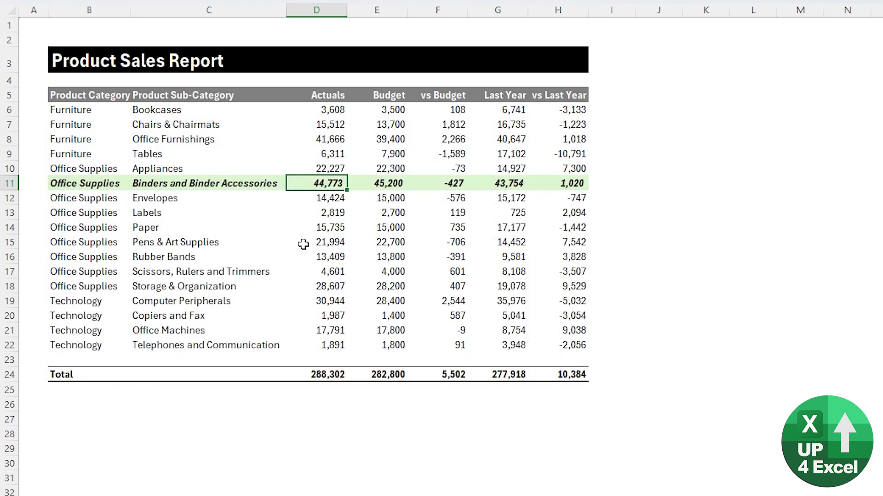
key(ctrl+c)
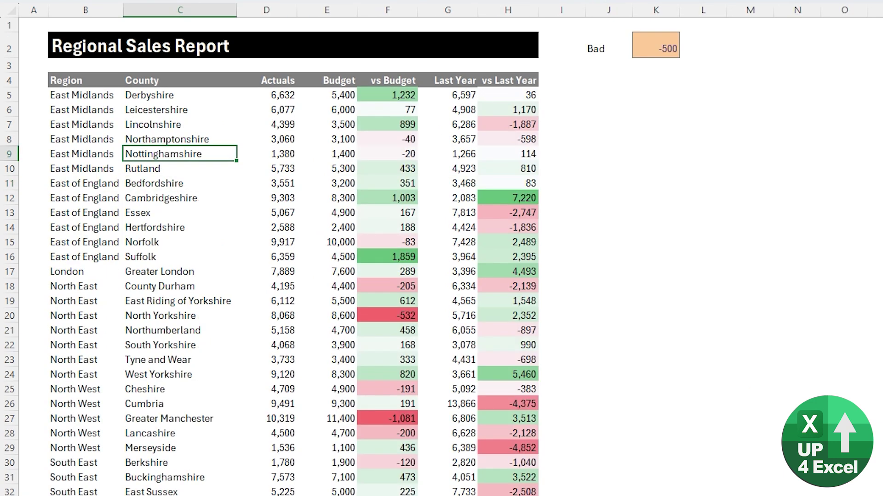
click(627, 127)
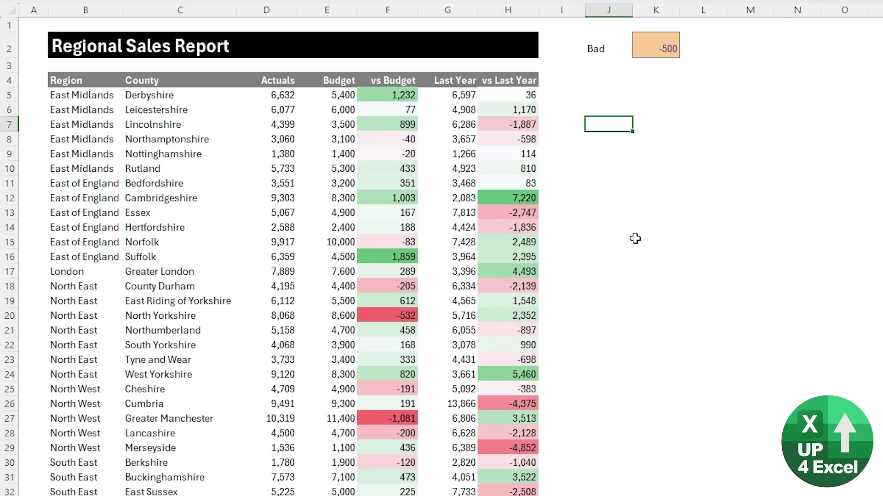
key(ctrl+v)
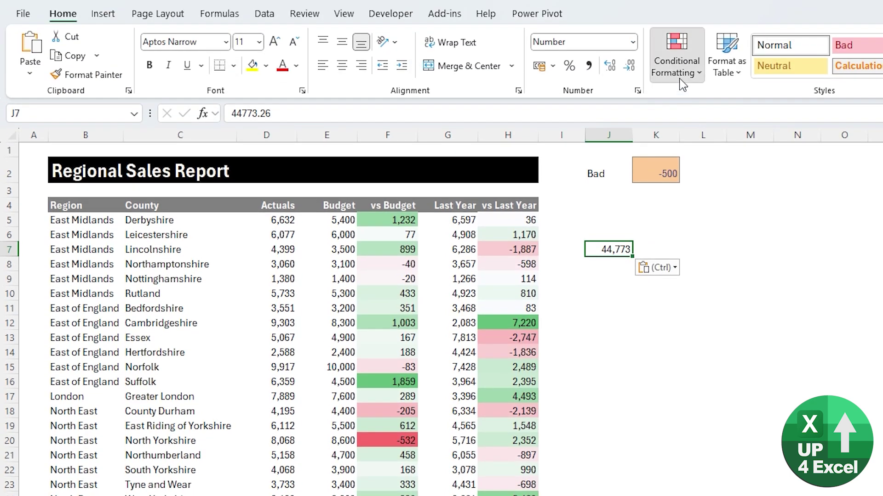
List all This Worksheet rules and select the pasted =$D7=MAX($D$6:$D$23) rule applying to J7
click(680, 81)
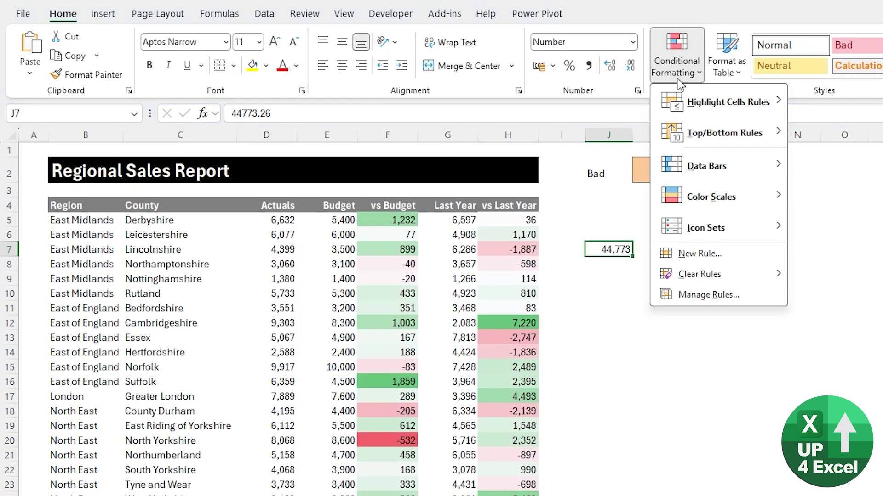
click(688, 301)
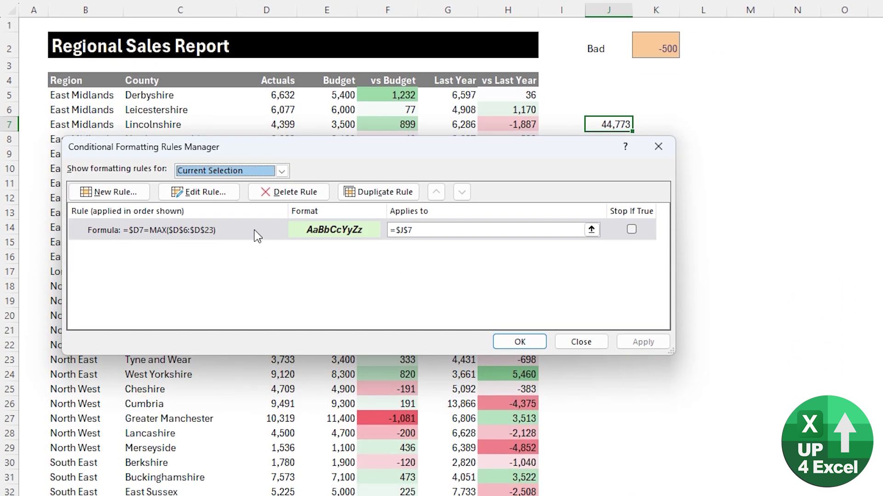
click(281, 170)
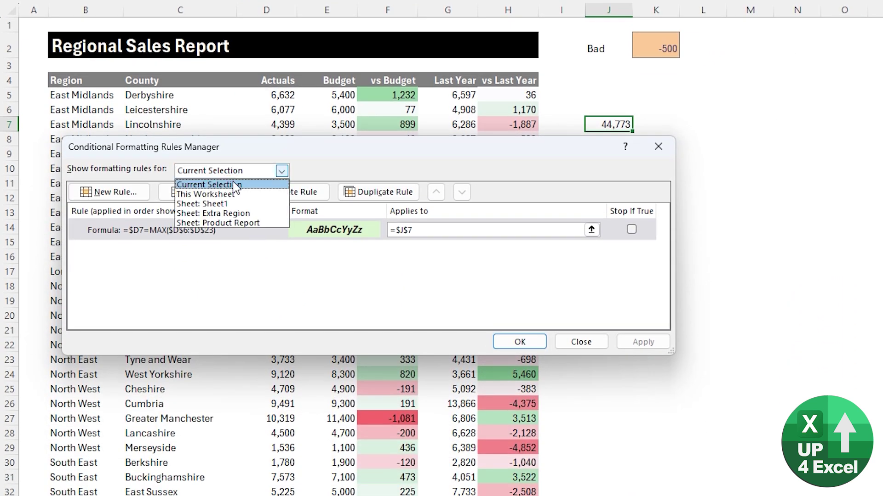
click(233, 181)
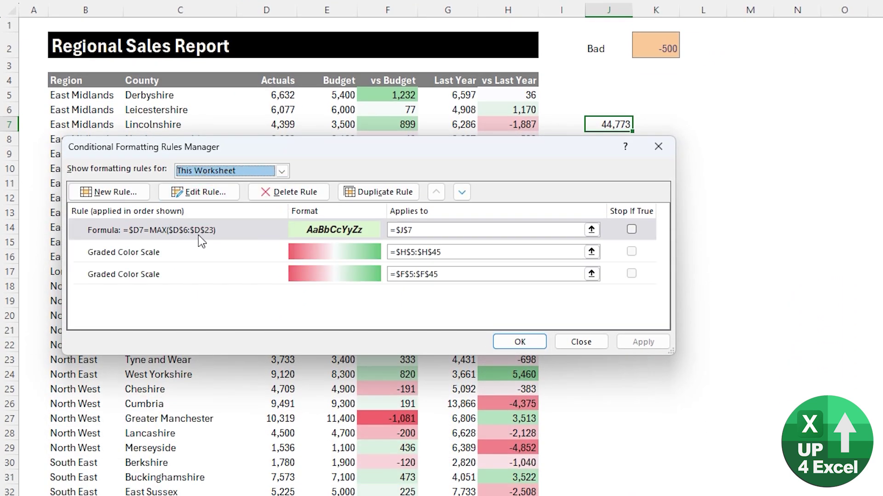
click(258, 232)
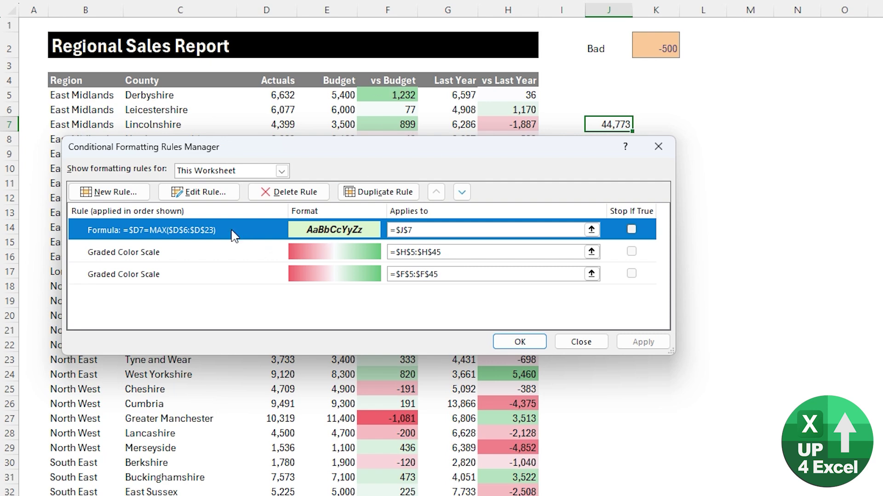
Rewrite the pasted rule's formula as =$D5=MAX($D$5:$D$46)
click(216, 193)
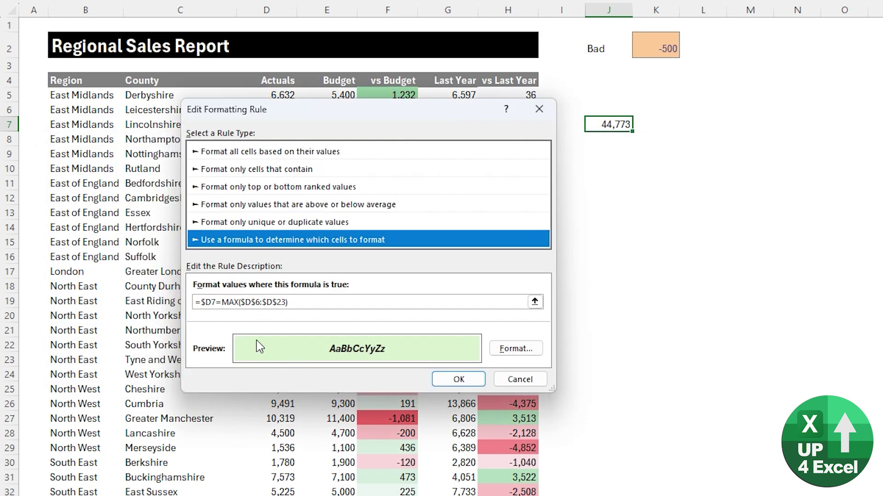
click(218, 303)
click(264, 303)
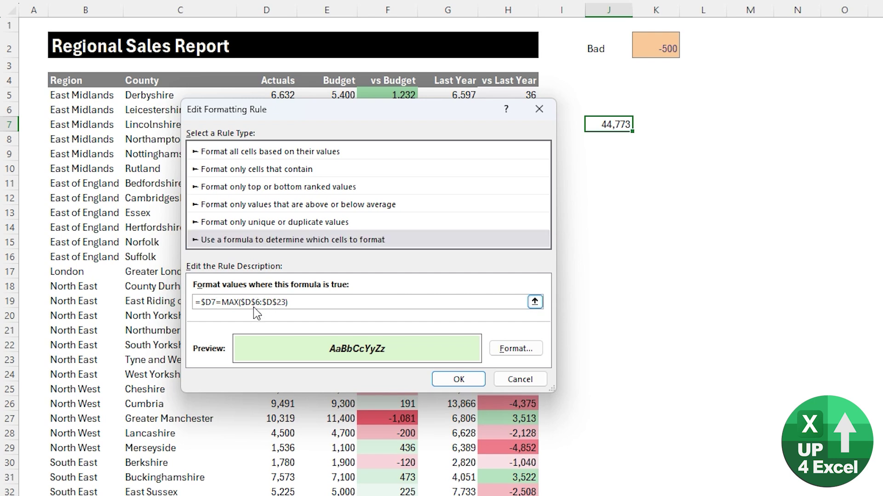
drag(243, 304, 287, 307)
drag(377, 110, 505, 101)
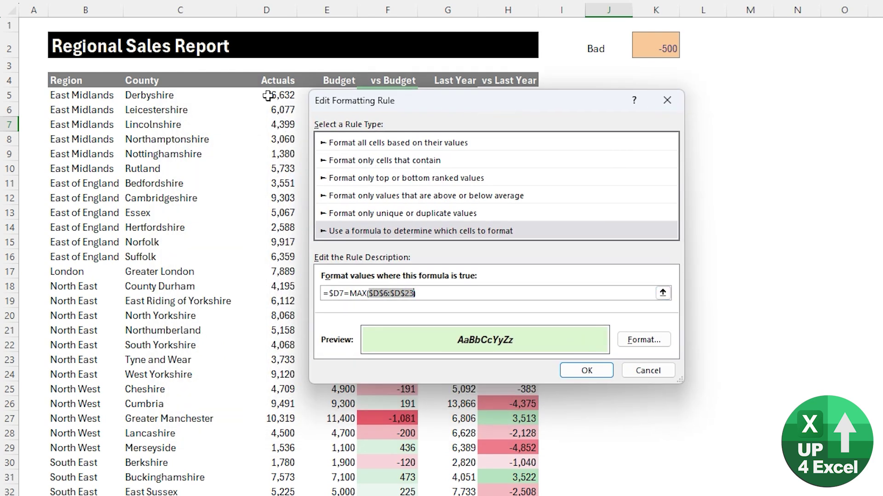
drag(268, 88, 267, 495)
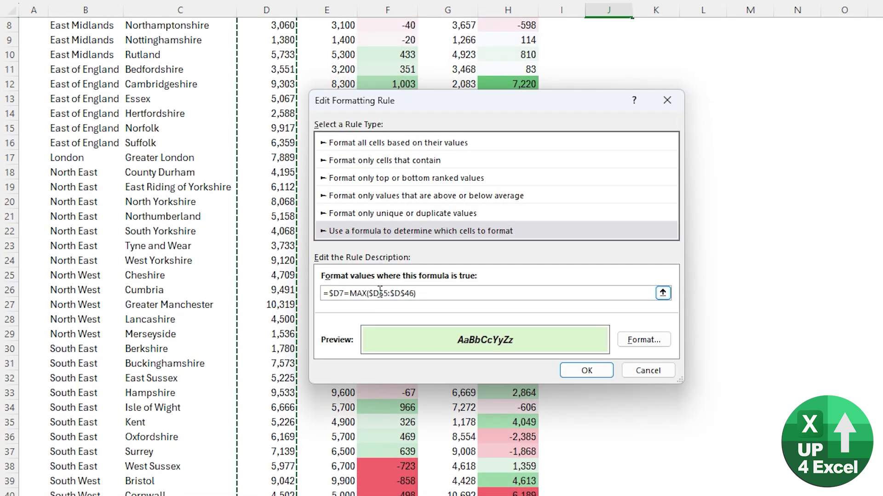
key(Delete)
text(5)
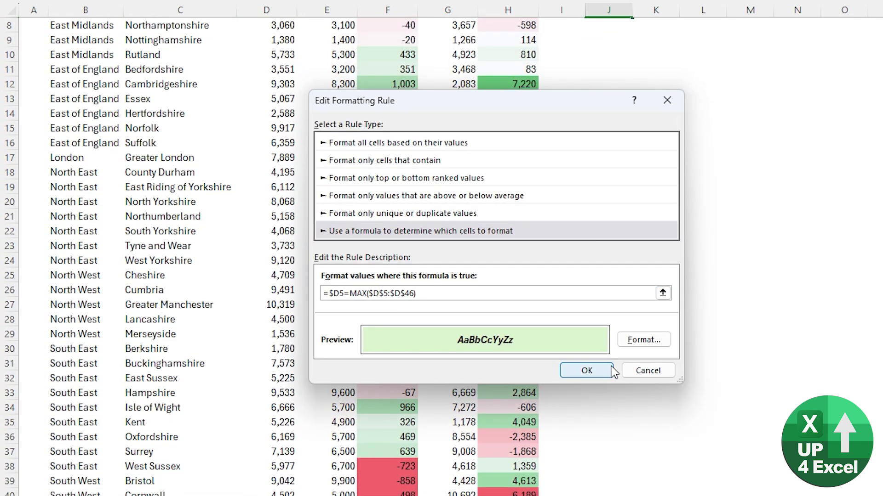
click(587, 370)
Extend the highlight rule's Applies to range to $B$5:$H$46 and apply it
click(432, 228)
click(433, 227)
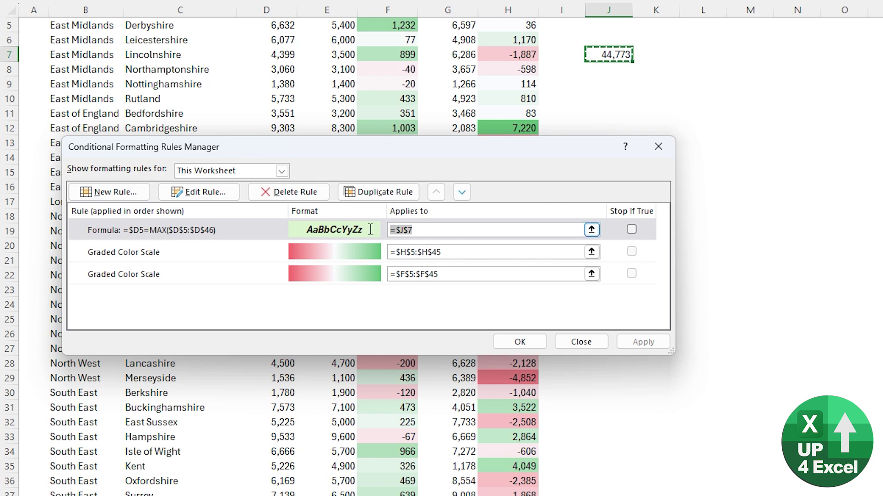
scroll(100, 67, up, 2)
click(92, 95)
drag(92, 95, 508, 494)
click(643, 343)
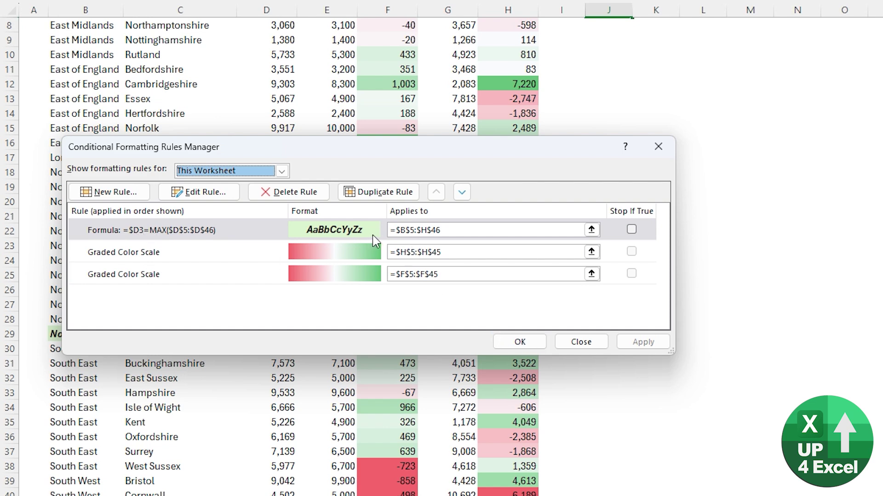
Fix the applies-to range to start at column B and restore the formula to =$D5=MAX($D$5:$D$46)
click(404, 226)
key(BackSpace)
text(B)
double_click(151, 239)
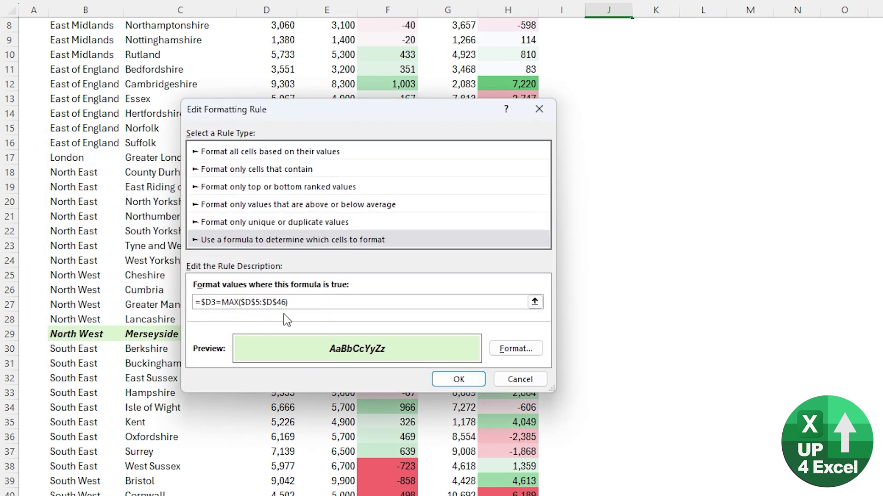
click(458, 379)
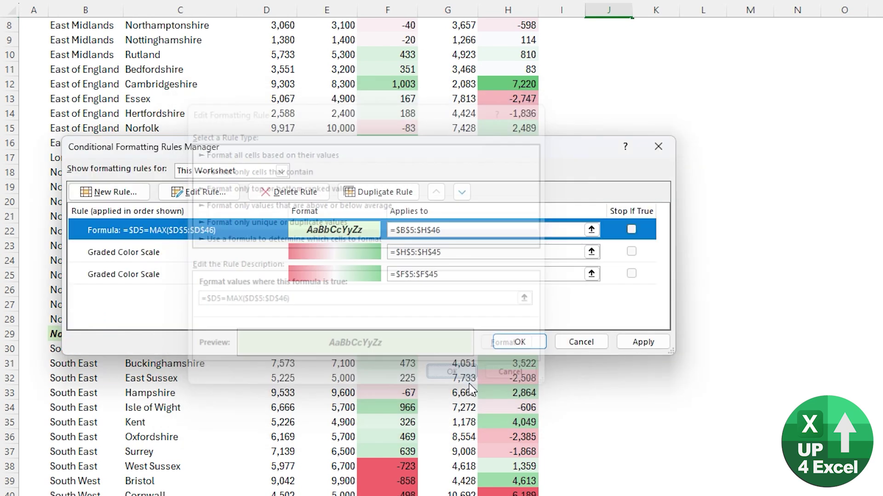
click(643, 343)
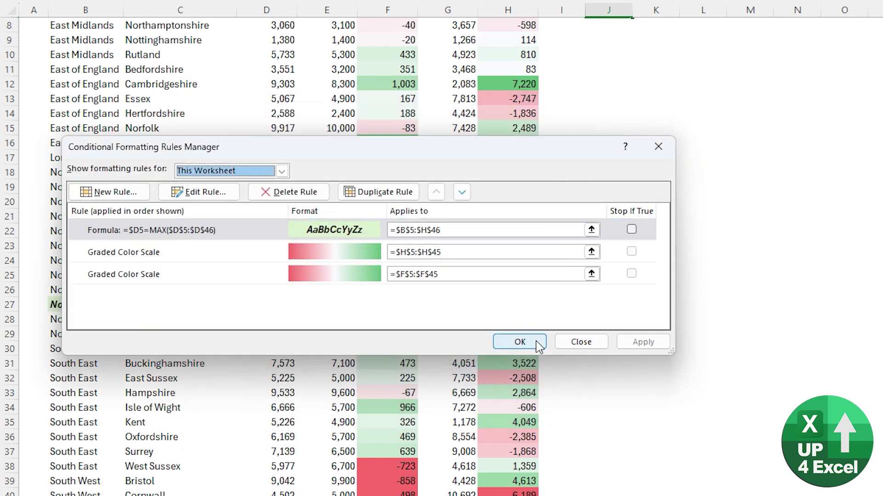
click(520, 343)
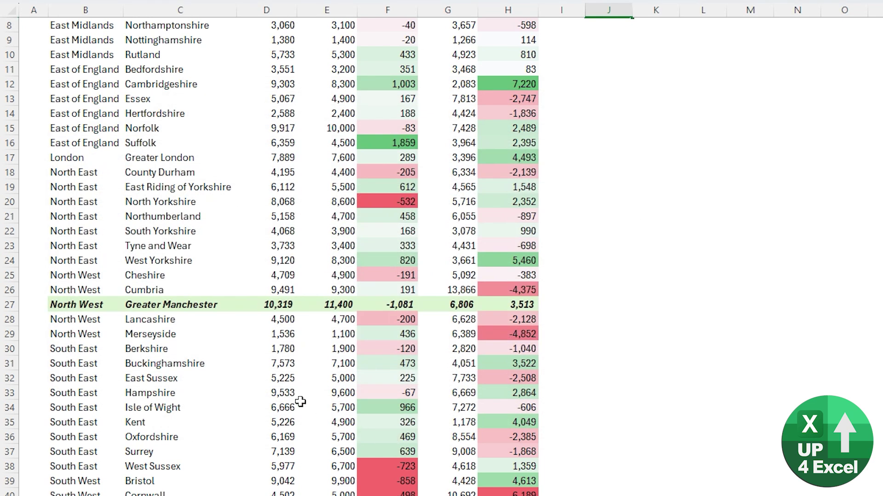
Select Greater Manchester's vs Budget cell F27
scroll(202, 331, up, 1)
scroll(223, 350, up, 2)
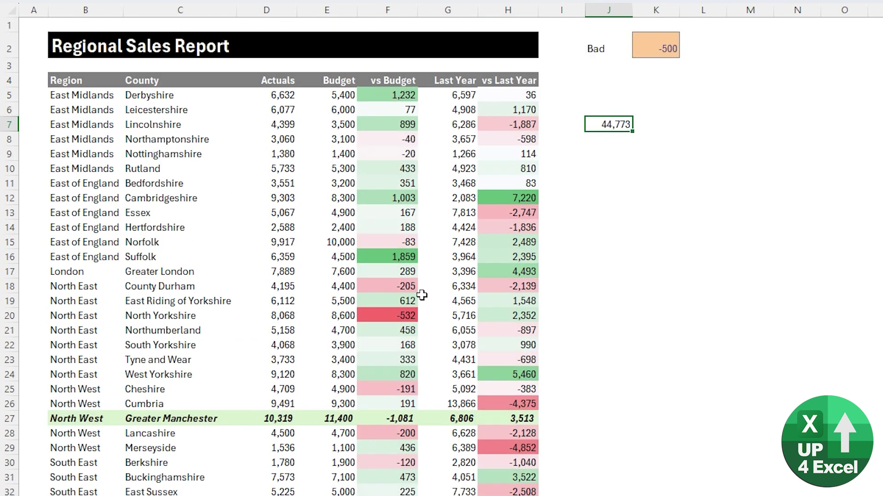
click(391, 403)
click(387, 419)
Move the max-Actuals formula rule below both colour scales, then select the Greater Manchester row B27:H27
click(702, 77)
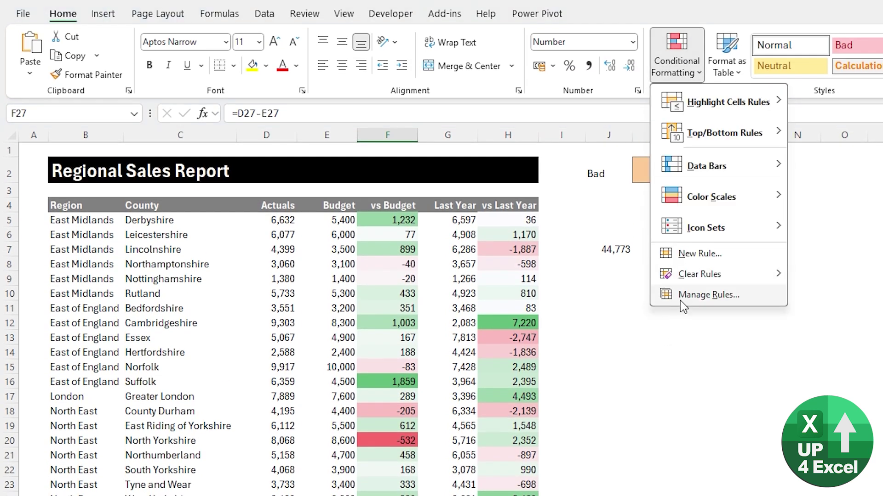
click(681, 296)
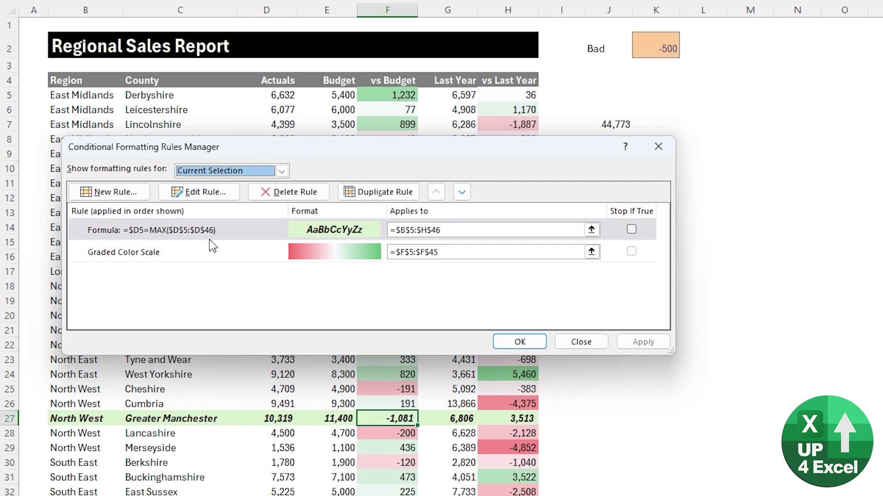
click(254, 174)
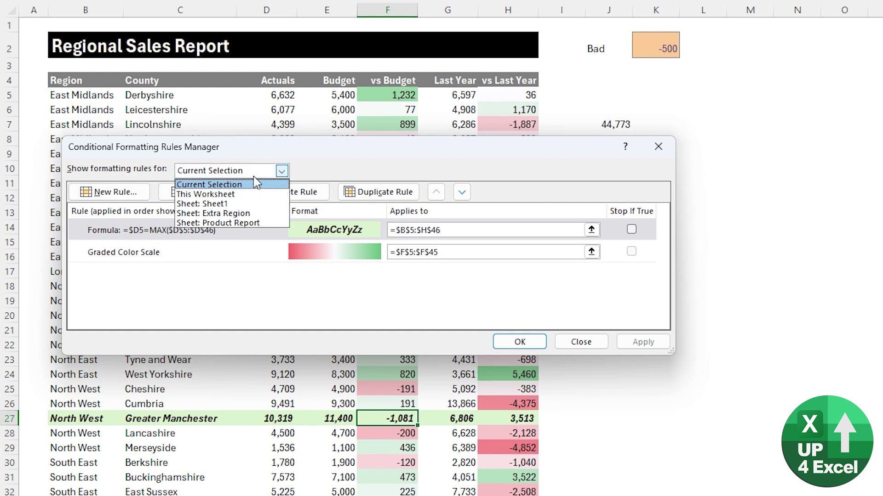
click(236, 193)
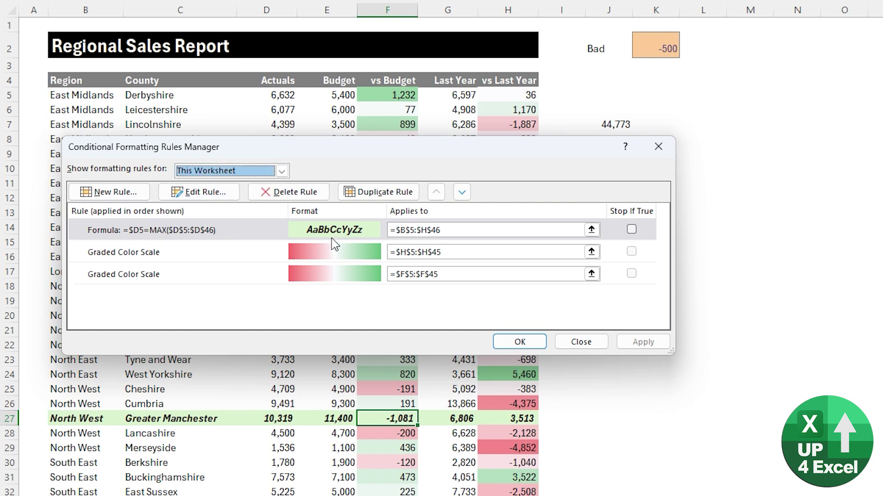
click(461, 192)
click(461, 192)
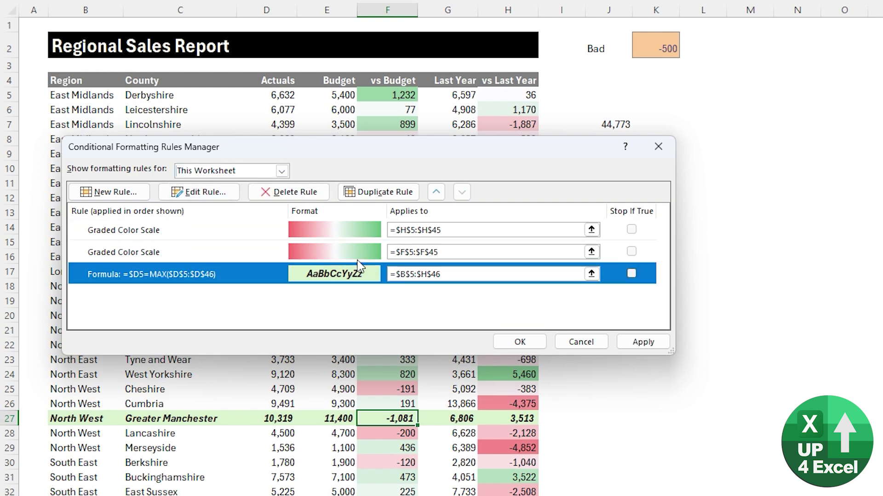
click(661, 343)
click(529, 343)
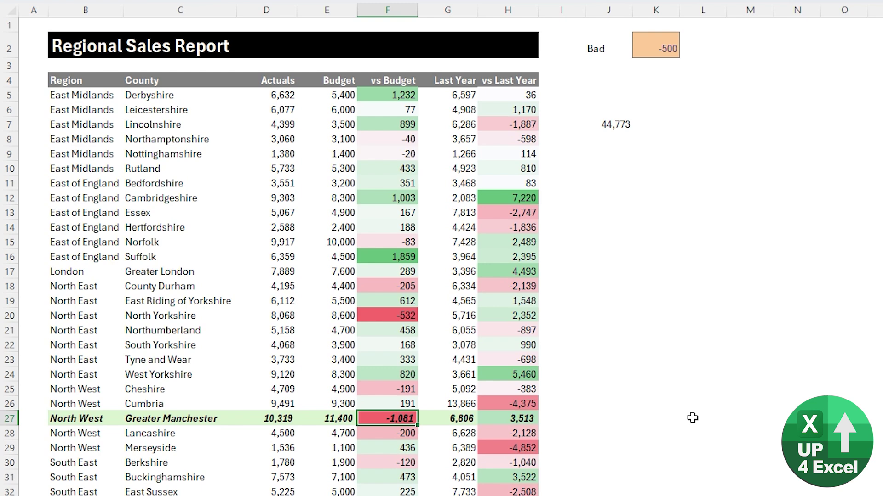
drag(93, 418, 518, 417)
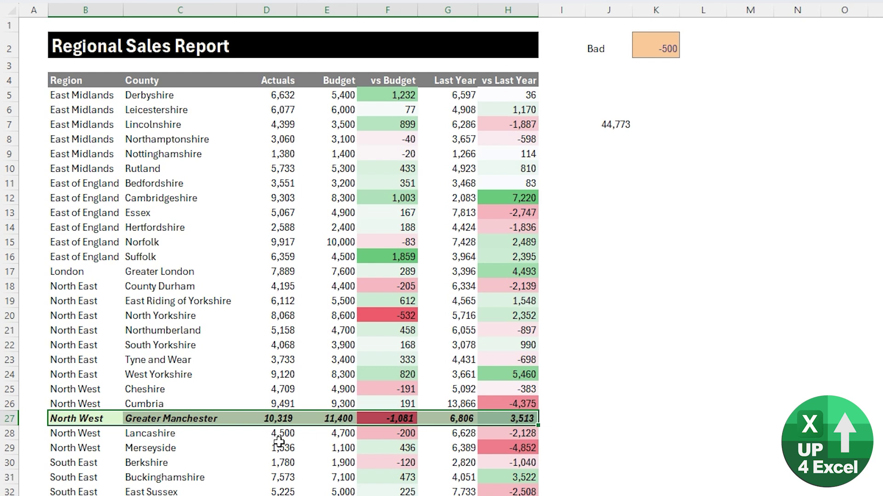
Select C20 and open the max-Actuals formula rule from the This Worksheet rules list for editing
click(184, 315)
click(675, 54)
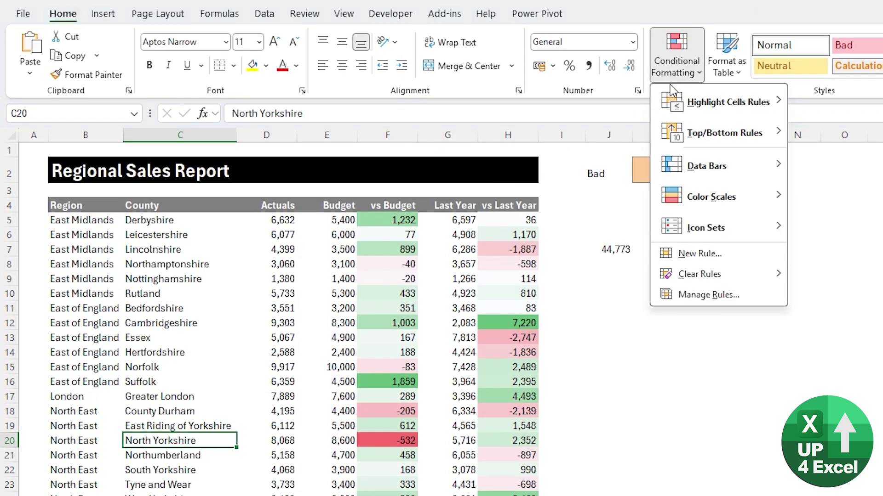
click(694, 295)
click(223, 363)
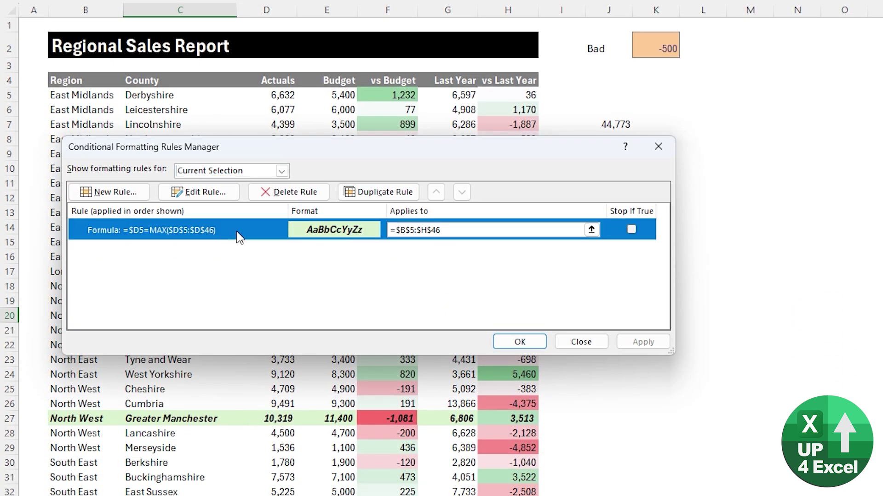
click(282, 171)
click(213, 191)
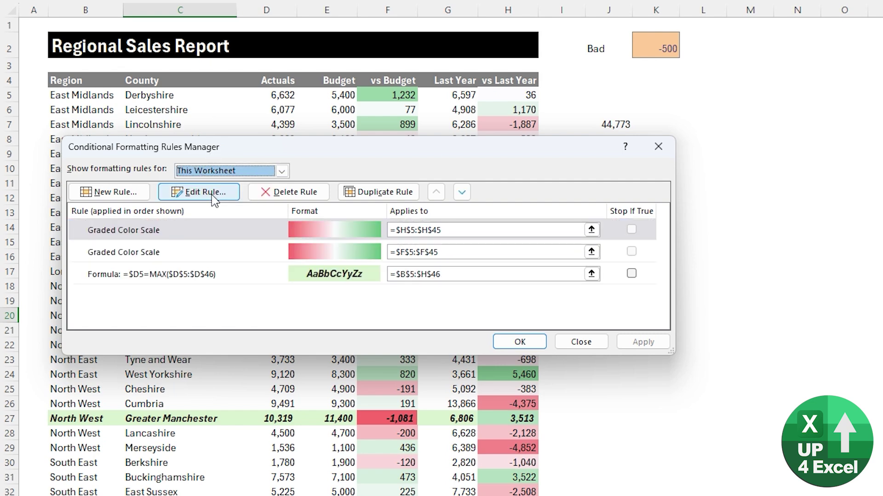
click(249, 275)
click(212, 196)
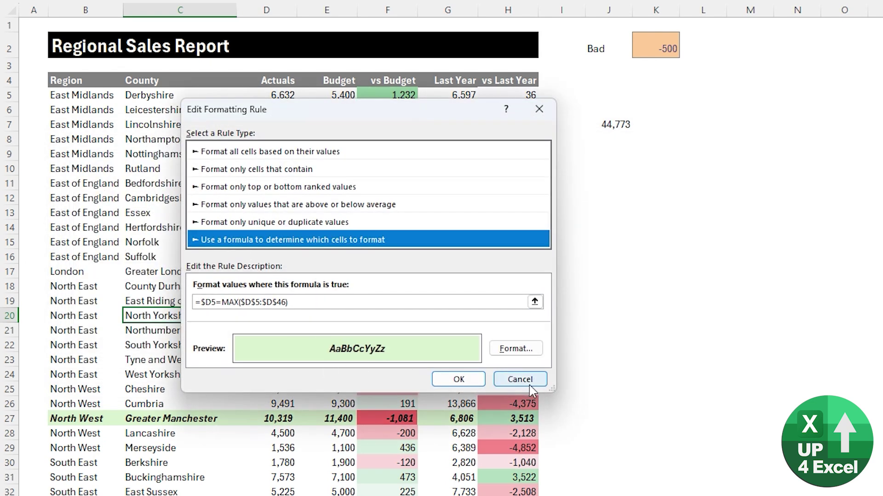
Change the highlight rule's font style from bold italic to Regular and apply it
click(508, 352)
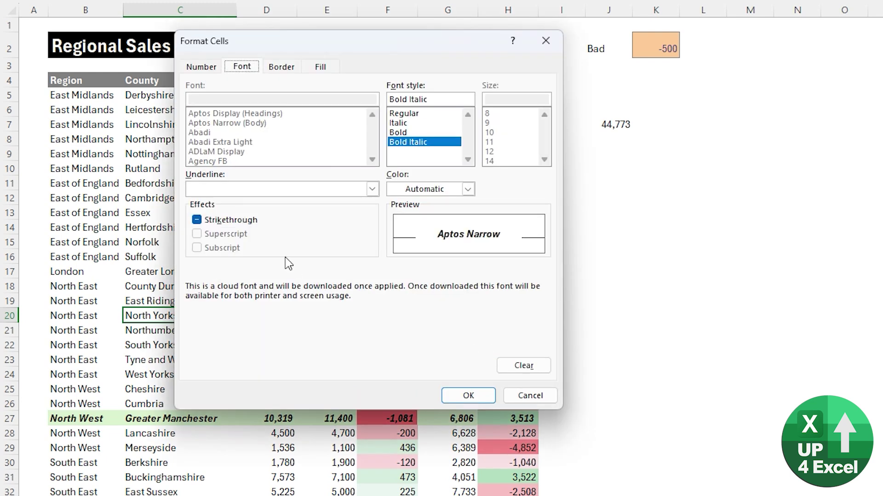
click(239, 68)
click(404, 113)
key(Return)
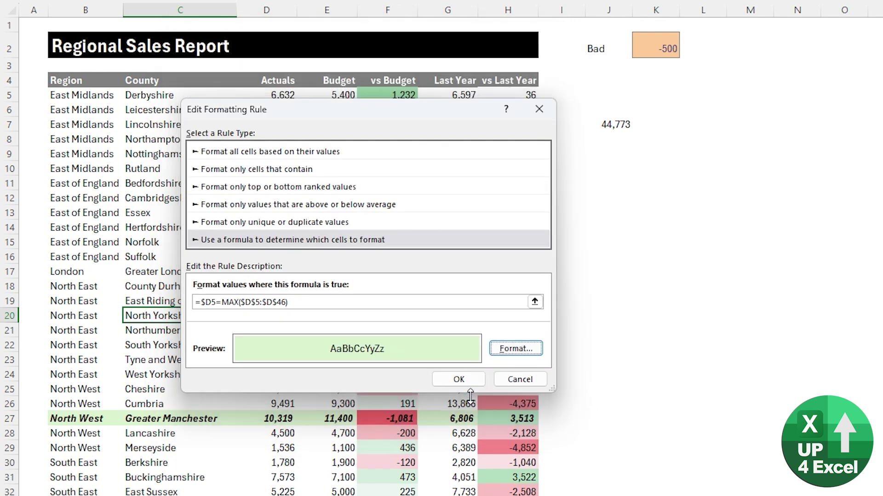
click(511, 380)
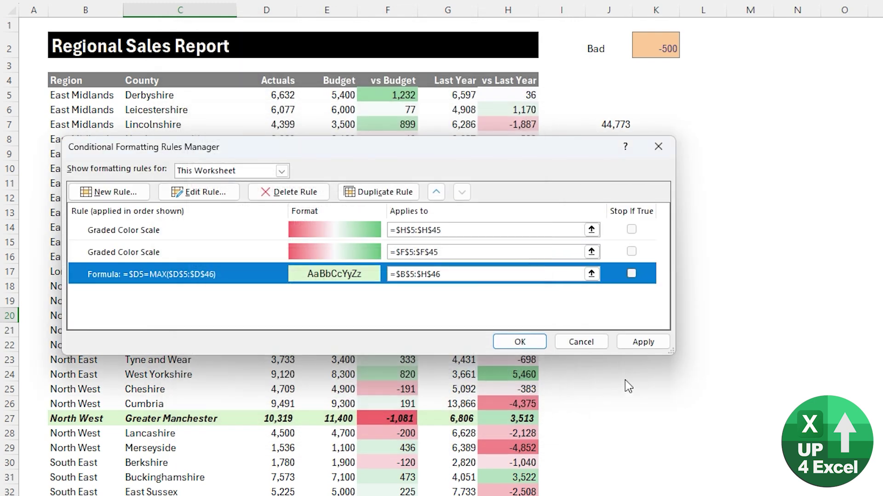
click(642, 342)
click(519, 342)
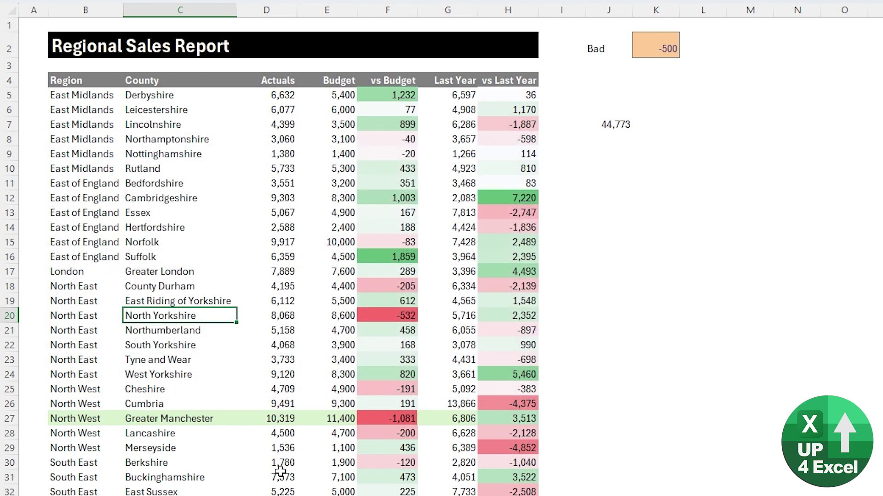
Set the Greater Manchester cell C27's font colour to standard Red
key(Down)
key(Down)
key(Down)
key(Down)
key(Down)
key(Down)
key(Down)
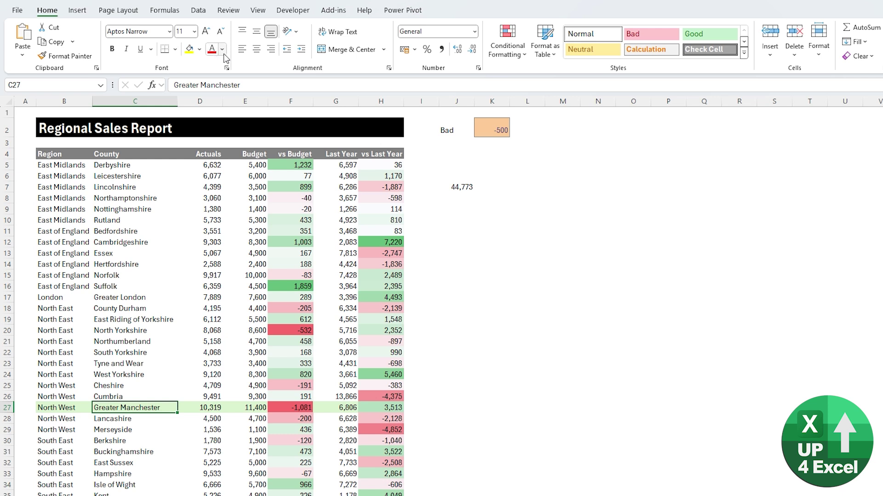
click(222, 49)
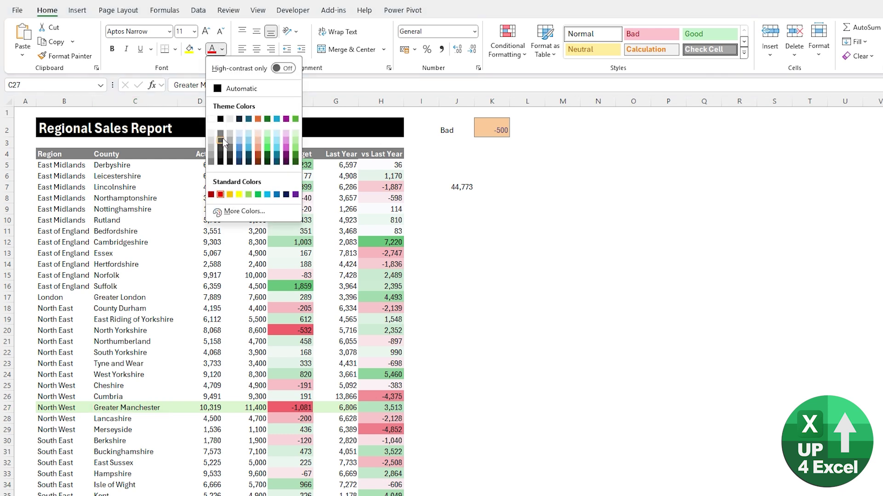
click(221, 195)
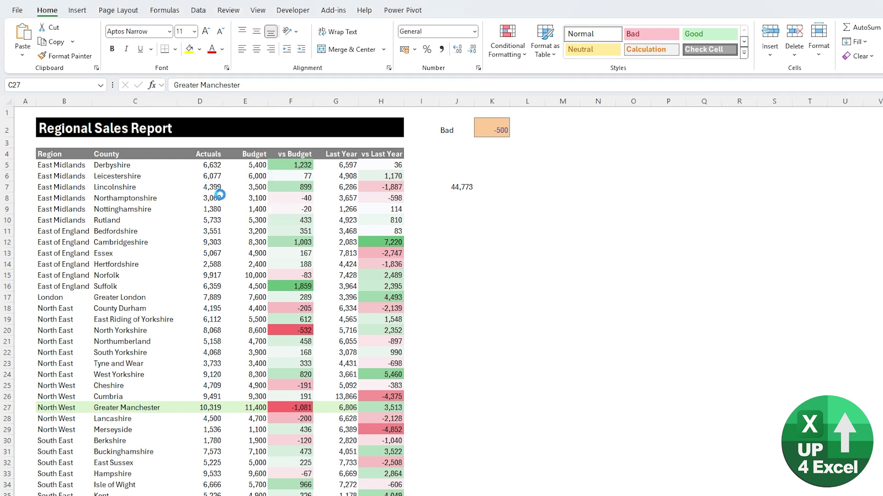
Clear all font formatting from the max-Actuals formula rule so it sets only the light green fill
click(506, 55)
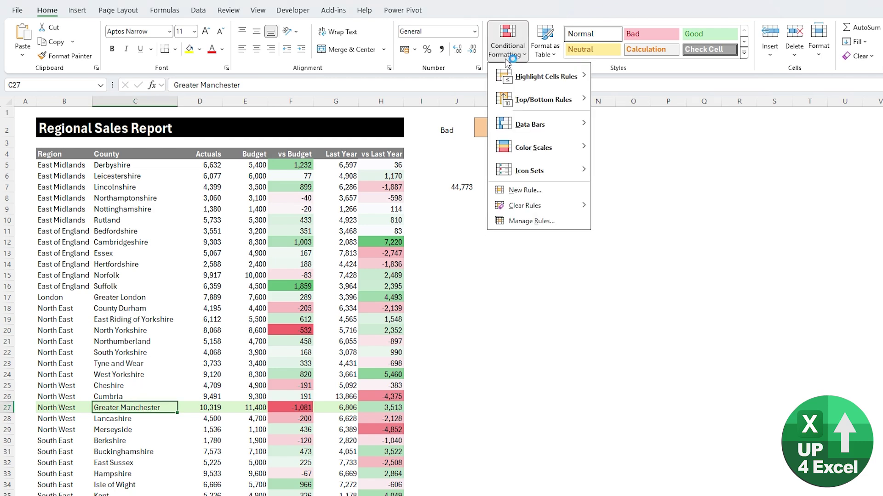
click(524, 221)
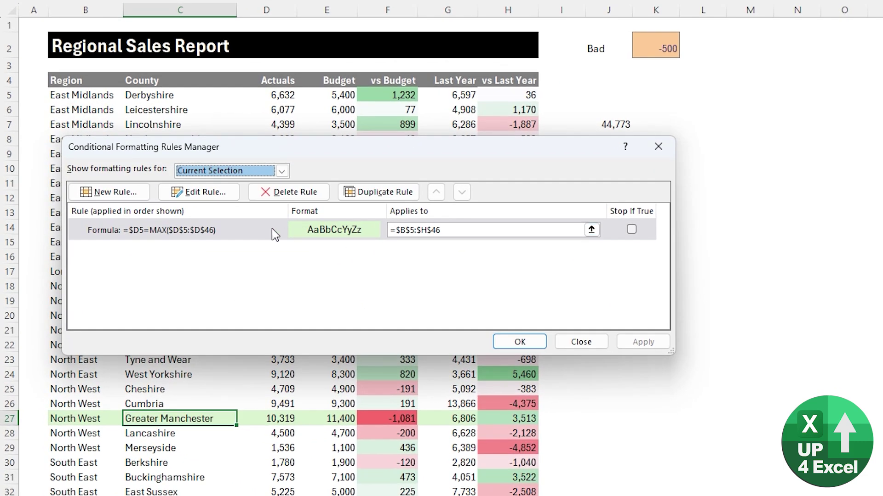
click(271, 228)
click(204, 192)
click(514, 348)
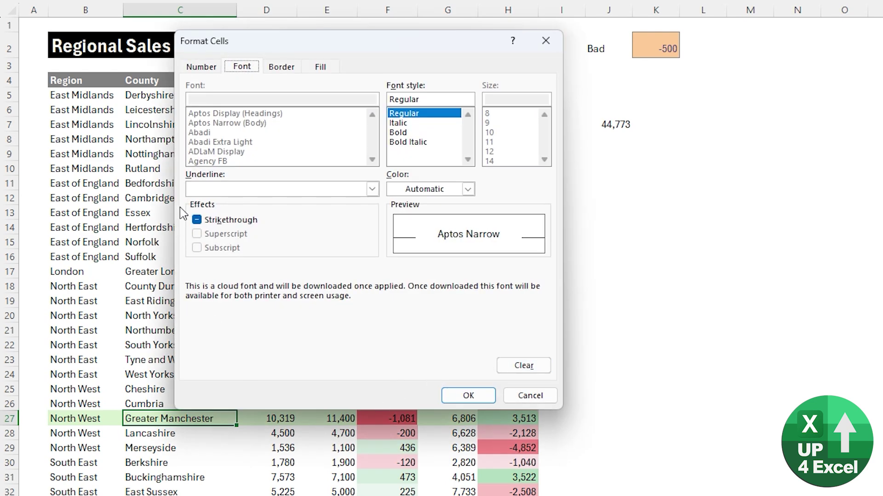
click(468, 190)
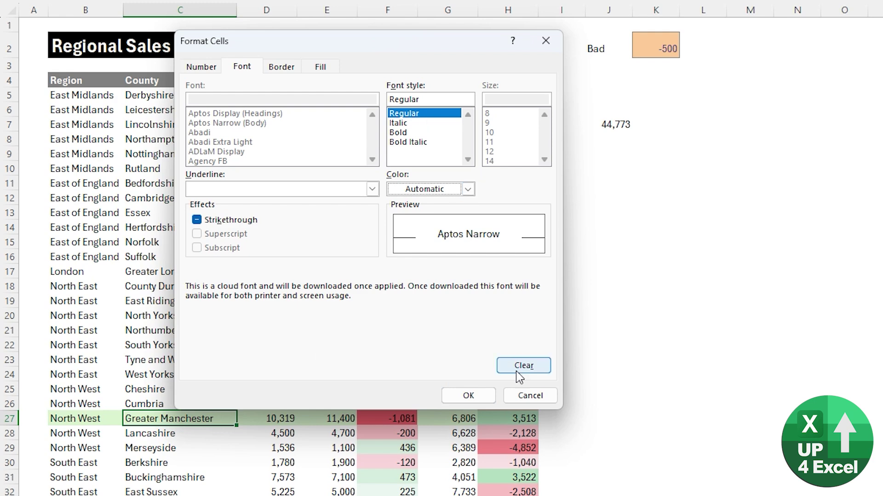
click(531, 368)
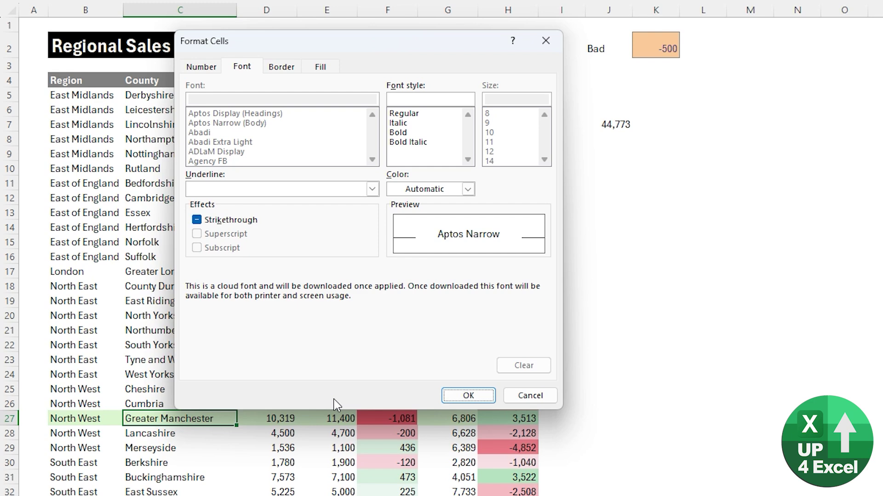
click(457, 114)
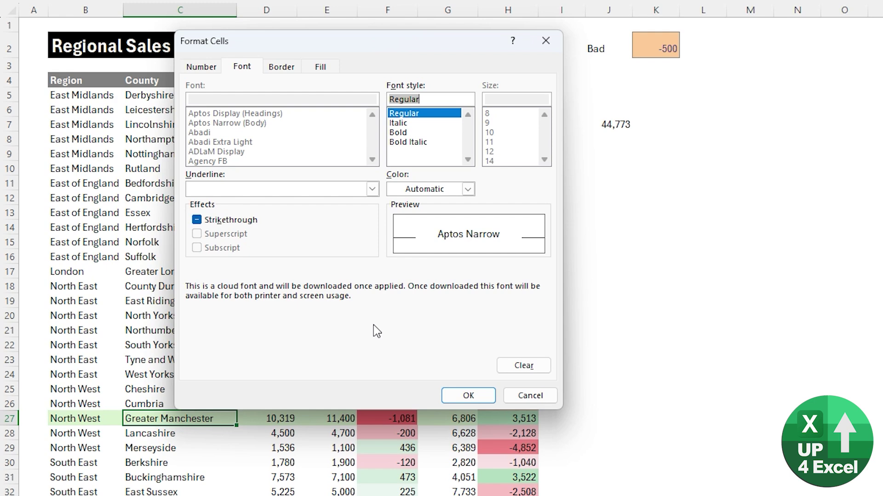
click(526, 366)
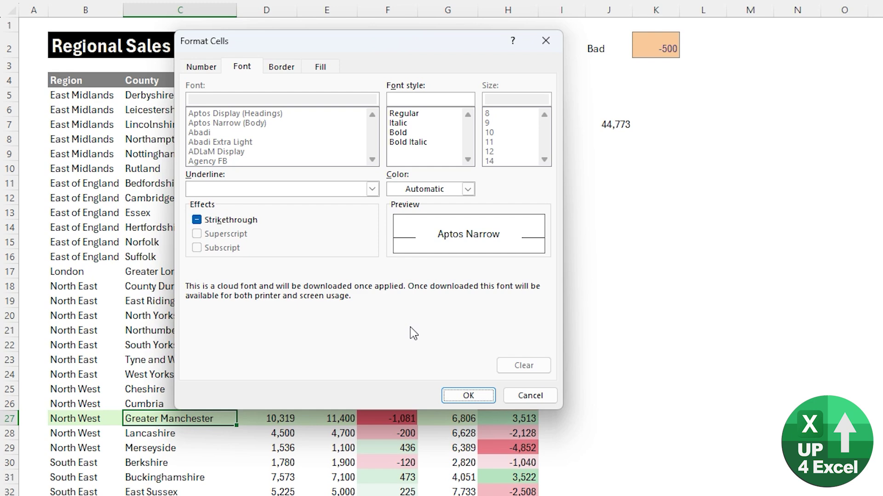
click(468, 394)
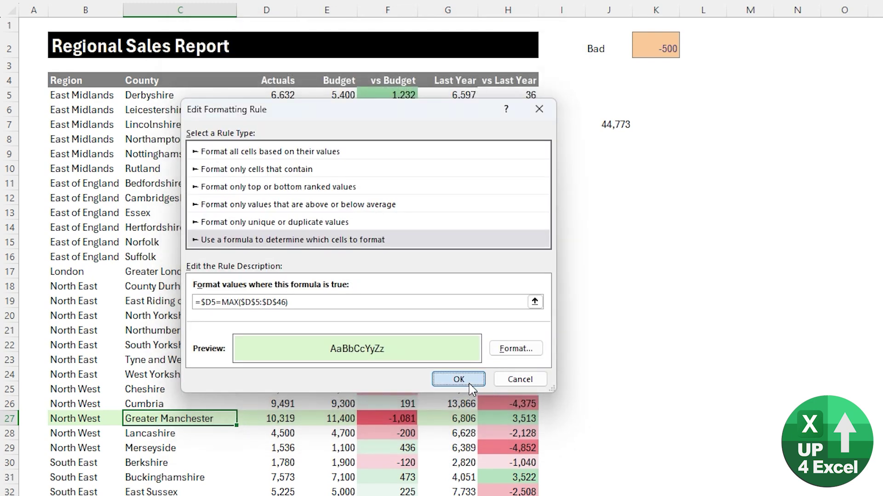
click(469, 385)
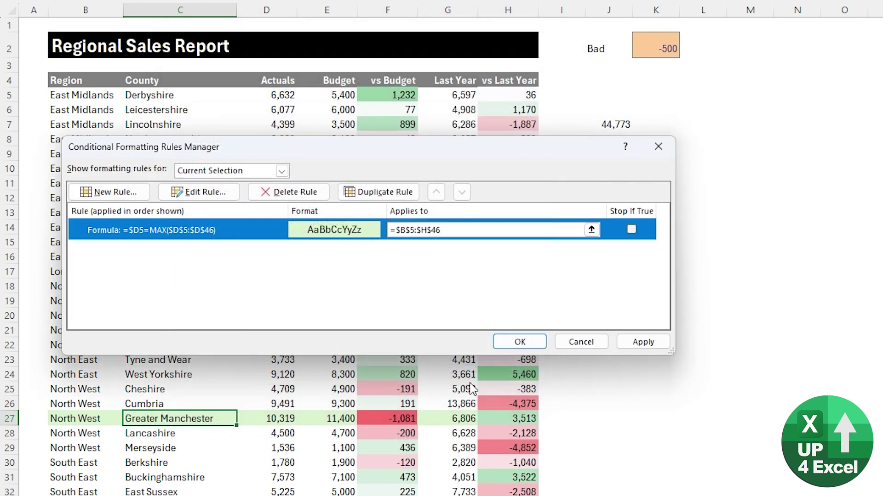
Apply the edited highlight rule, close the Rules Manager, and check the Font Color choices without changing anything
click(648, 346)
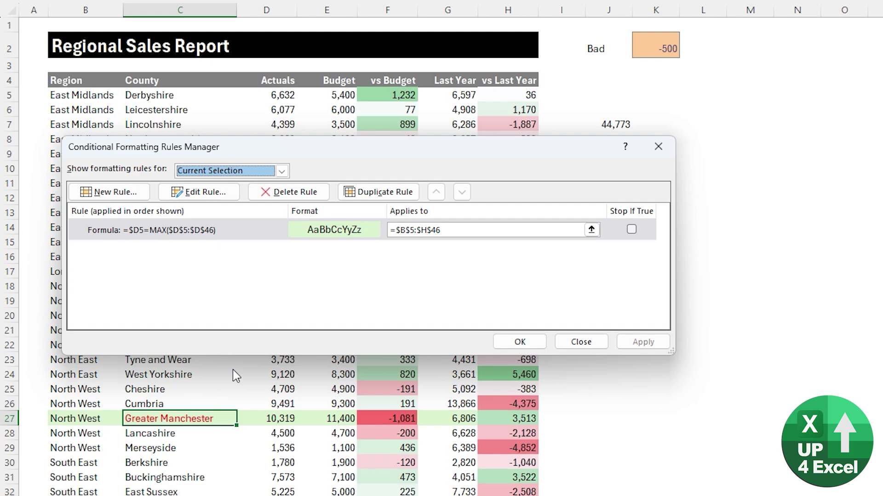
click(519, 342)
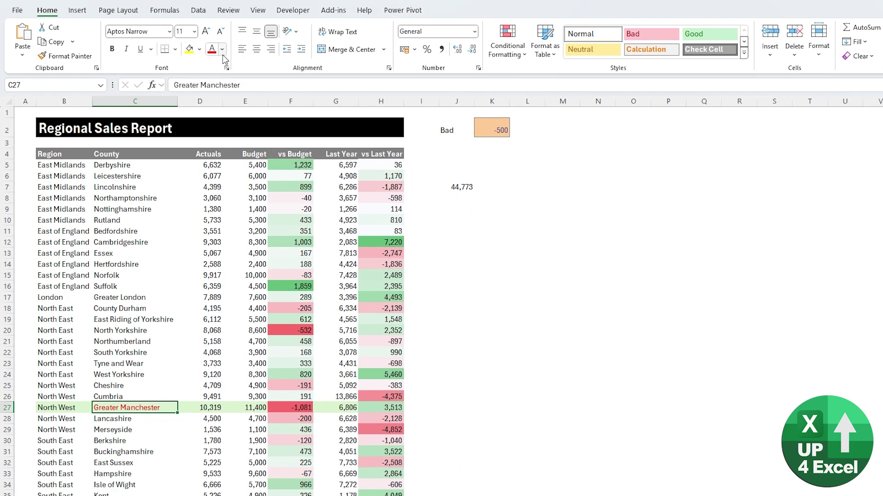
click(222, 49)
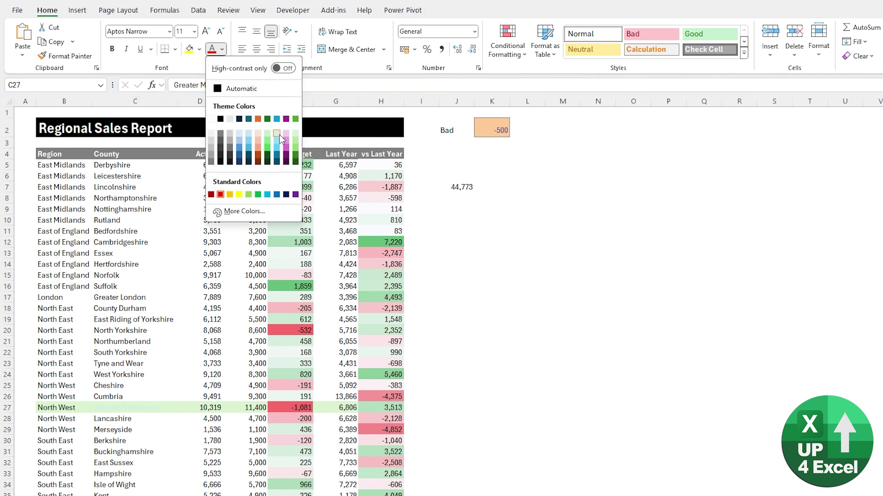
key(Escape)
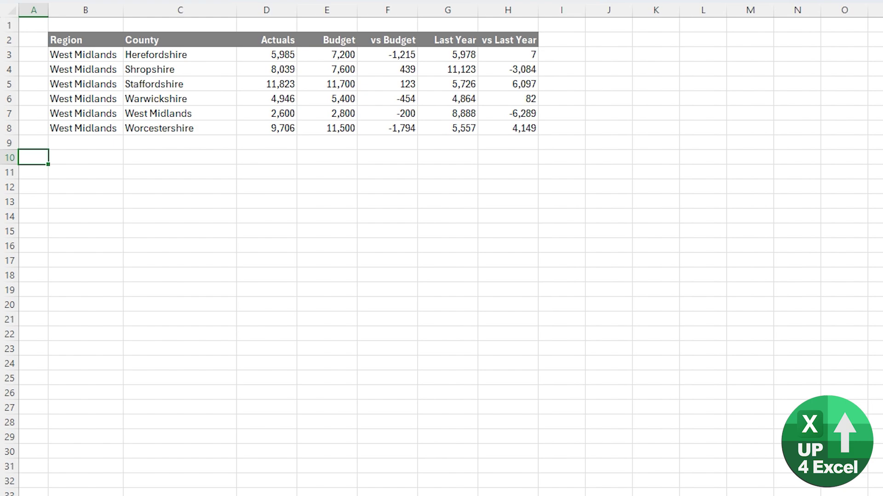
Select the West Midlands data in B3:H8, then scroll down toward the report's Total row
drag(73, 51, 525, 131)
key(ctrl+c)
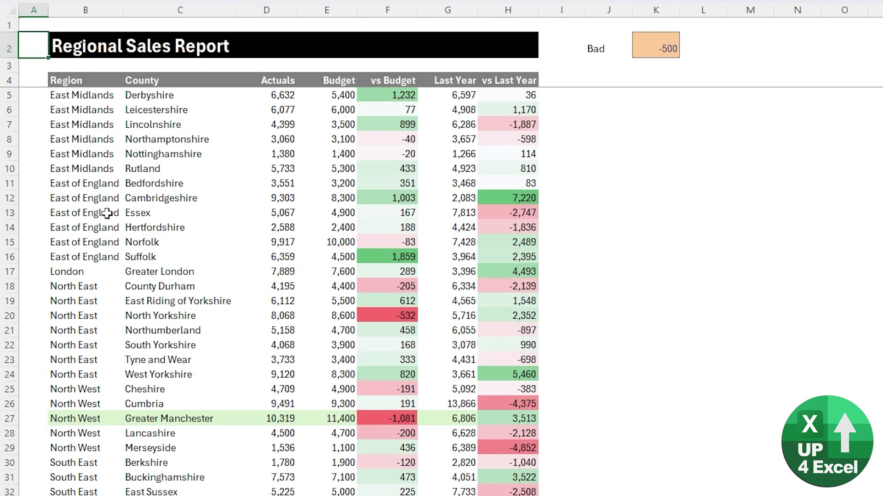
scroll(110, 413, down, 6)
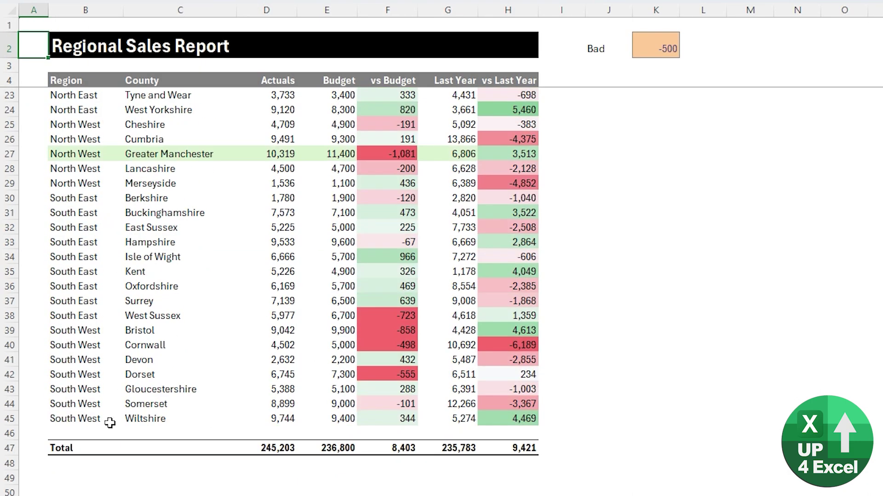
scroll(109, 423, down, 3)
Paste the West Midlands rows at B50 and Format Paint the West Sussex row's formatting onto B50:H55
click(71, 363)
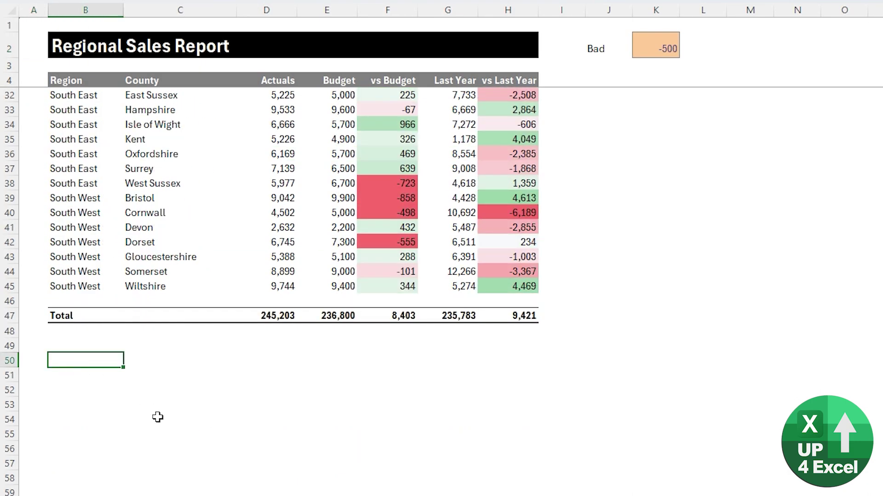
key(ctrl+v)
drag(76, 183, 527, 180)
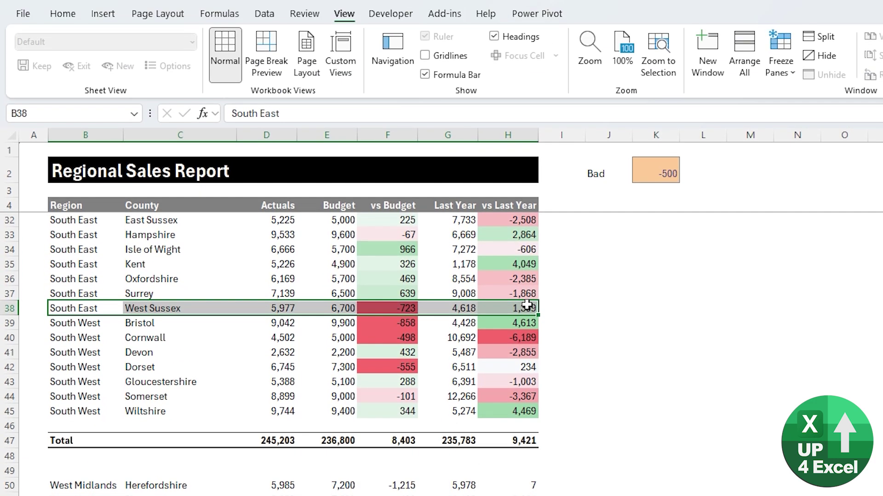
click(63, 14)
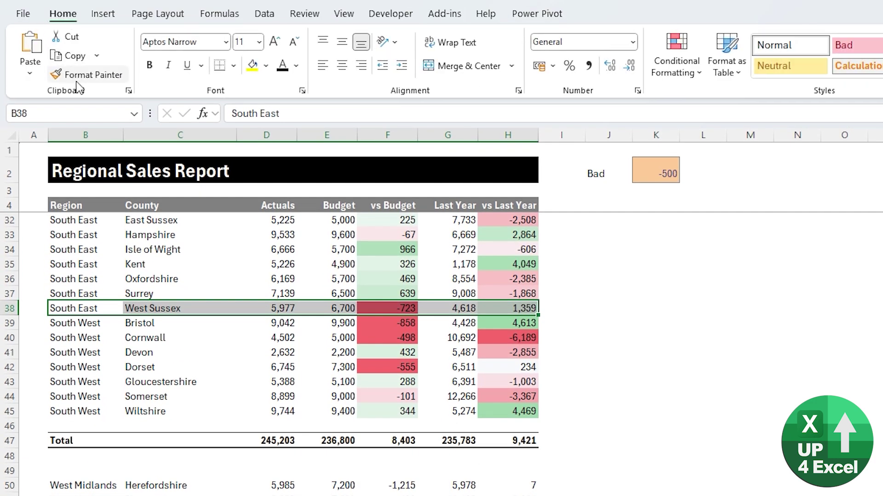
click(78, 75)
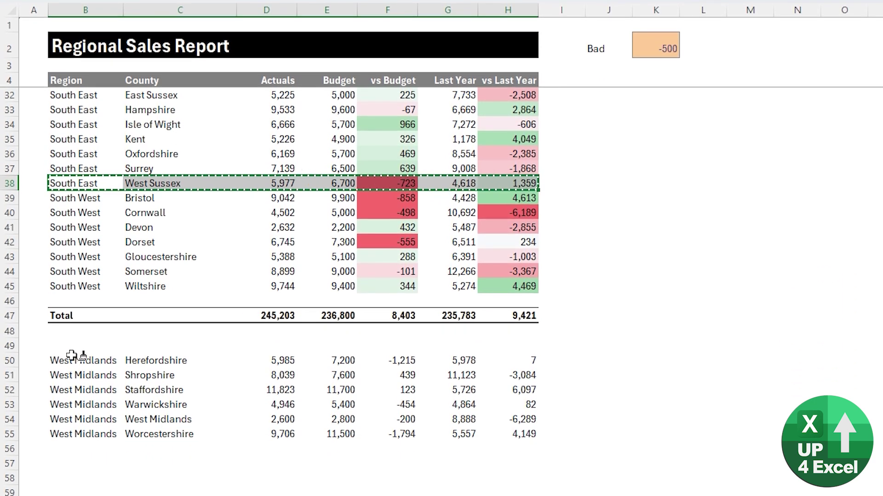
drag(69, 484, 486, 495)
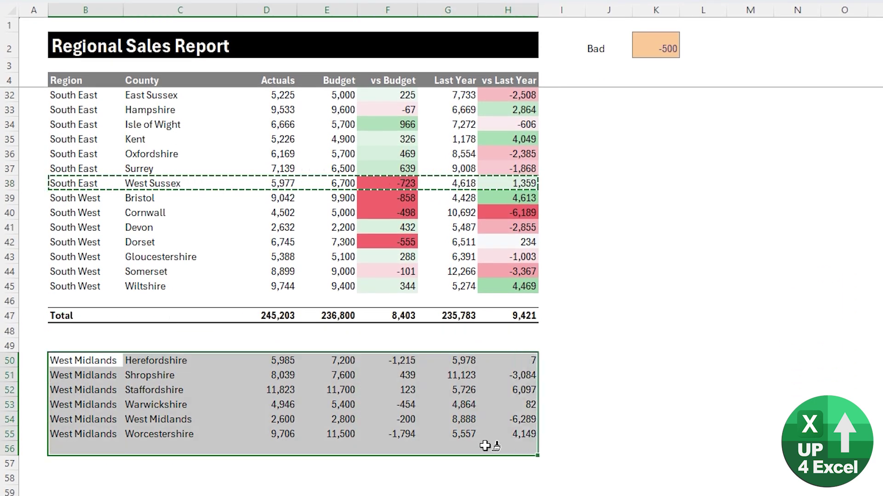
drag(486, 445, 496, 436)
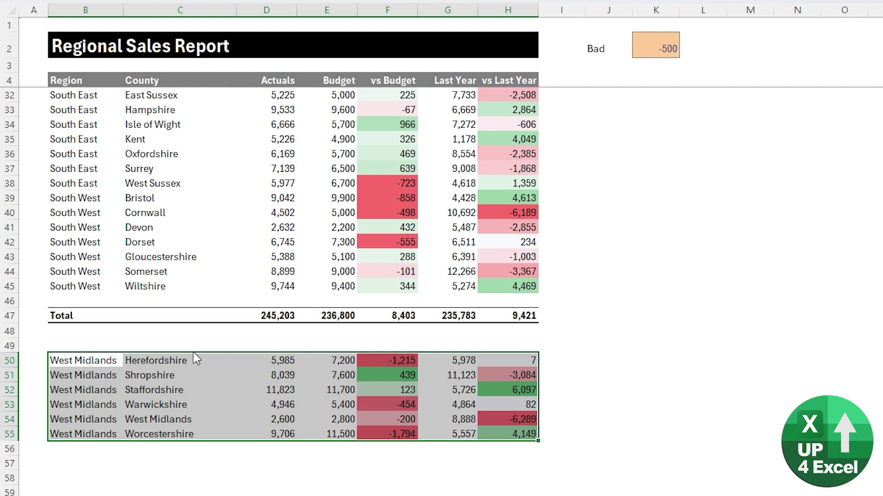
Move the pasted block up into rows 11–16 and go to Staffordshire's Actuals of 11,823.01
drag(193, 354, 187, 173)
click(205, 313)
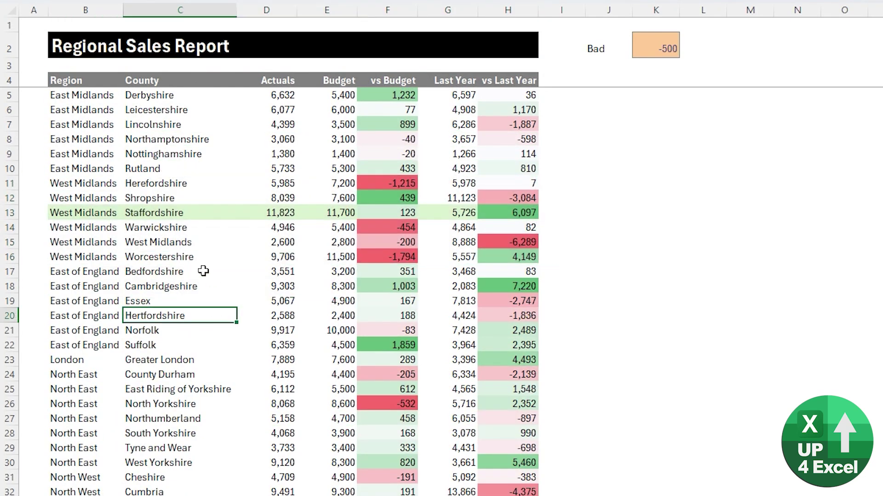
key(Up)
key(Up)
key(Up)
key(Up)
key(Up)
key(Up)
key(Up)
key(Right)
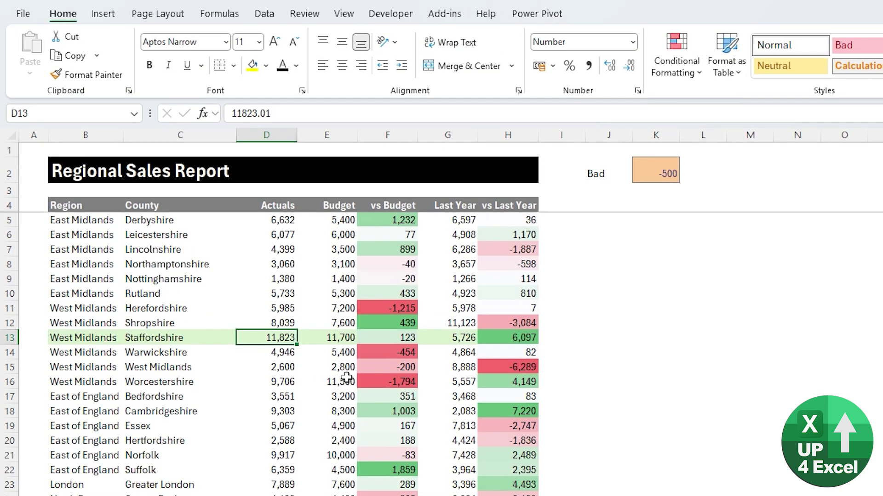
Open the Conditional Formatting Rules Manager showing rules for This Worksheet
click(676, 67)
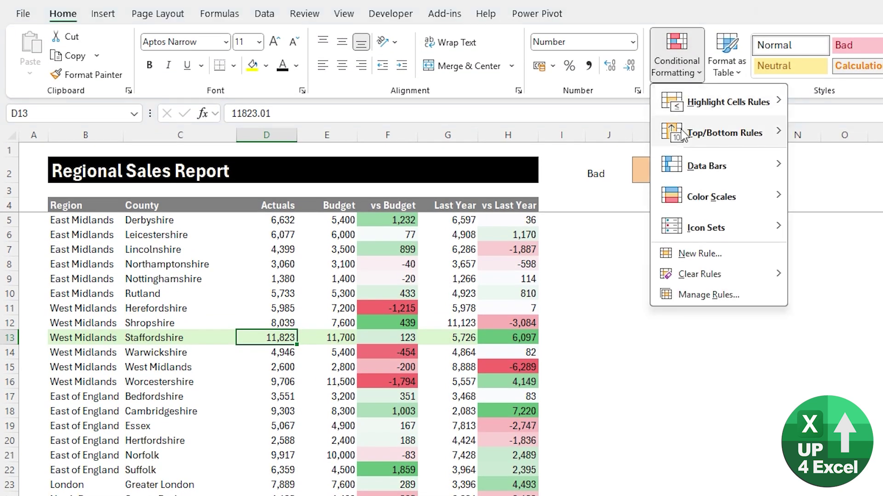
click(693, 300)
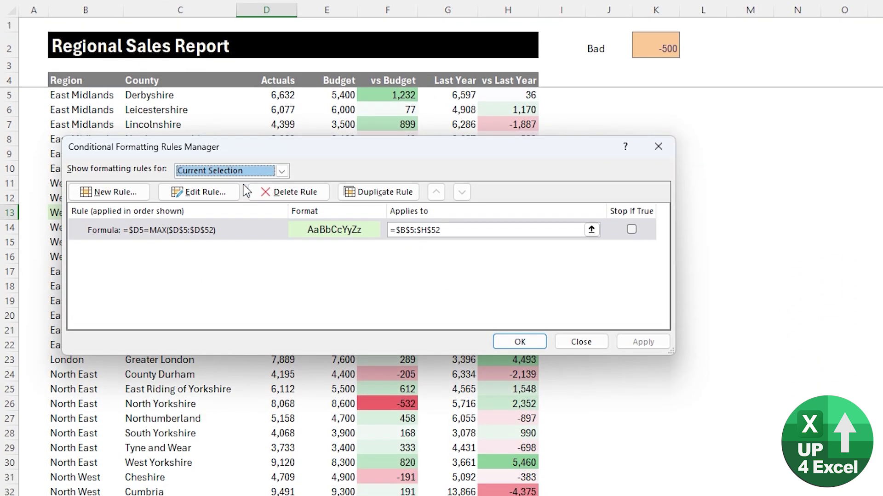
click(244, 297)
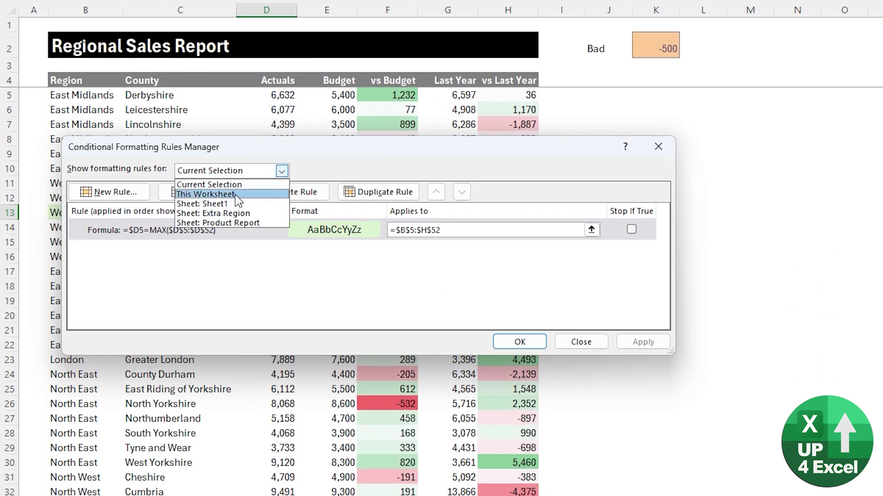
click(235, 194)
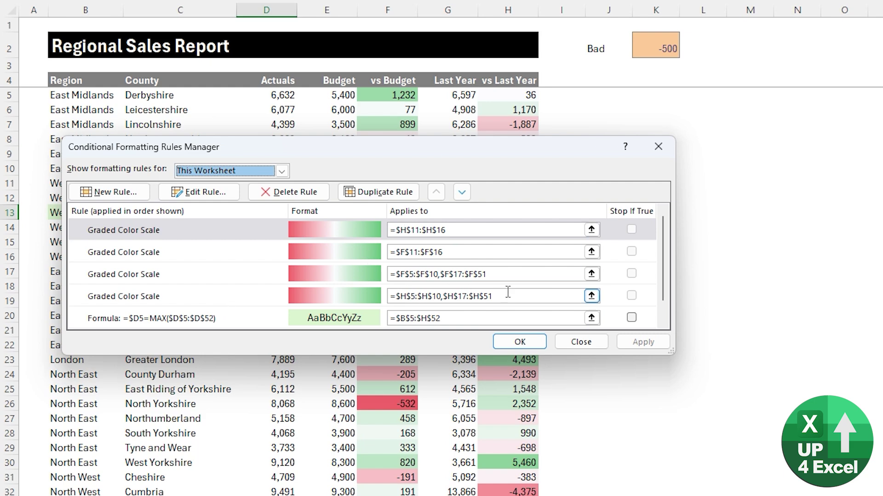
Change the column F and H colour-scale ranges to =$F$5:$F$51 and =$H$5:$H$51, then apply
click(505, 276)
click(498, 254)
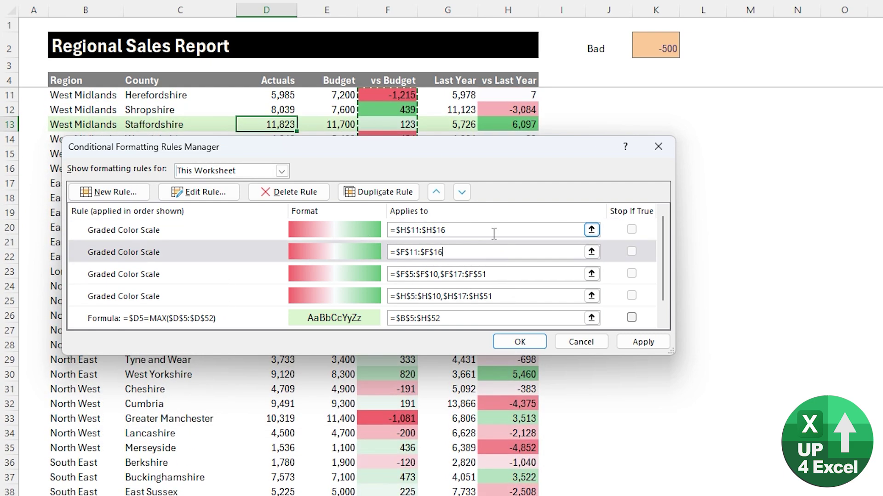
click(473, 274)
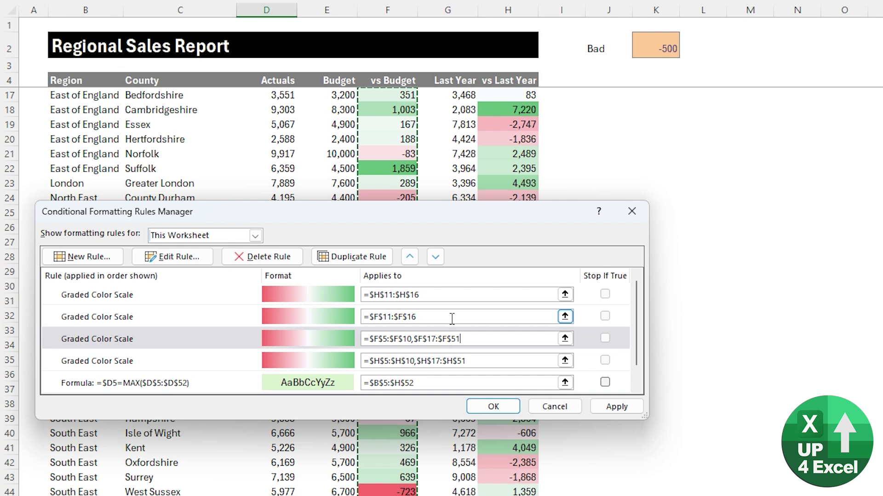
click(238, 356)
click(239, 346)
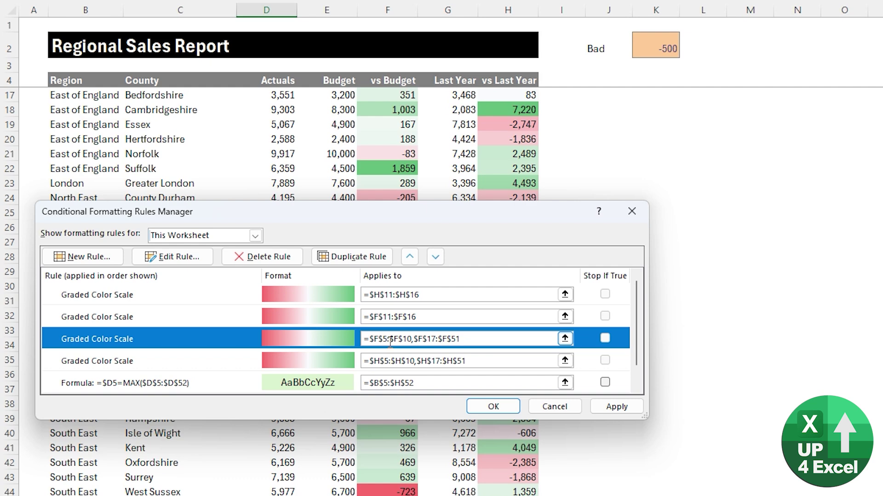
drag(391, 343, 437, 342)
key(Delete)
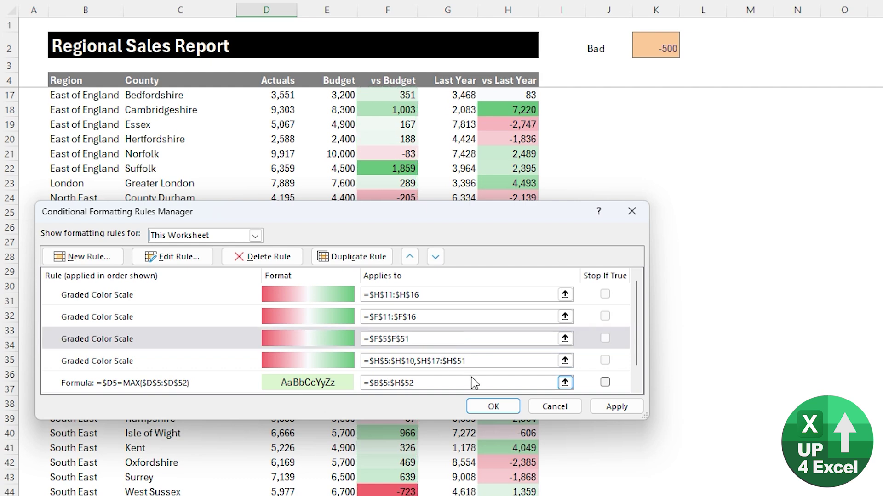
text(:)
click(467, 361)
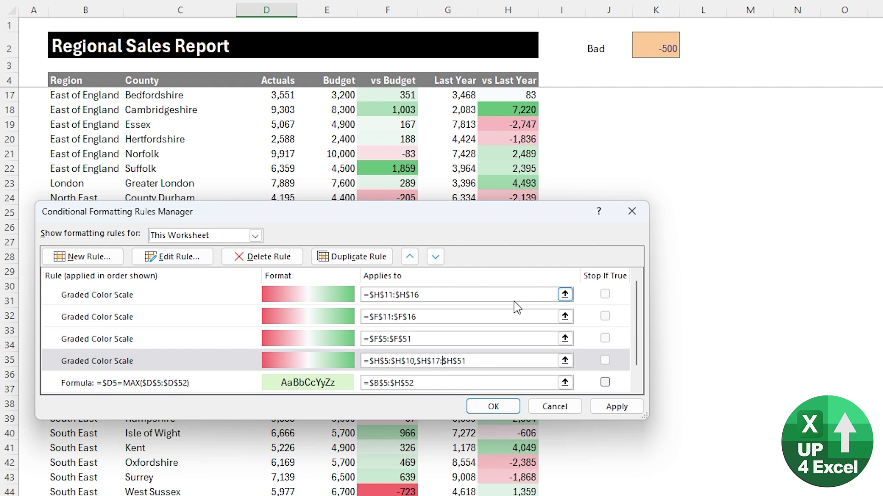
key(ctrl+shift+Left)
key(ctrl+shift+Left)
key(BackSpace)
click(616, 407)
Delete the separate $F$11:$F$16 and $H$11:$H$16 colour-scale rules and confirm the changes
click(192, 324)
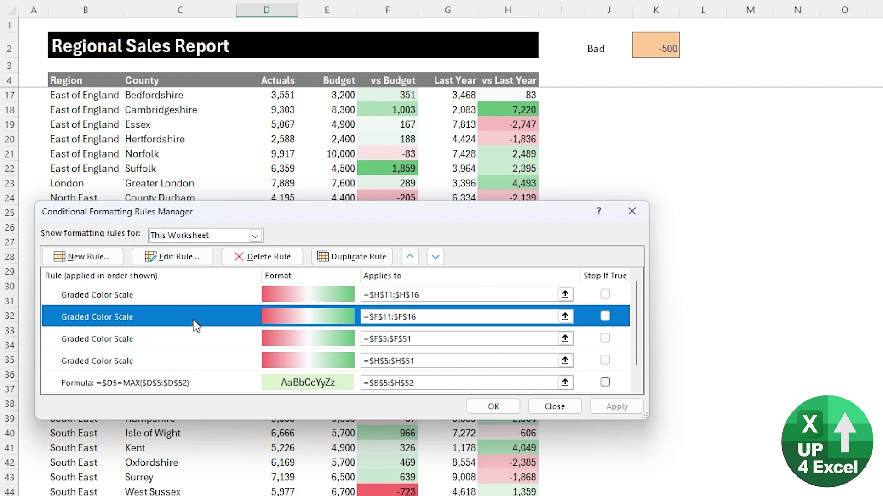
click(275, 256)
click(259, 256)
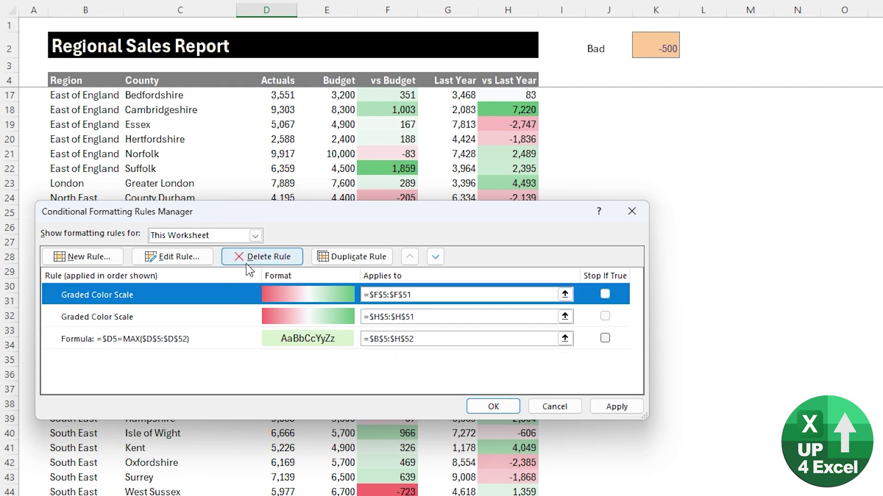
click(617, 406)
click(507, 411)
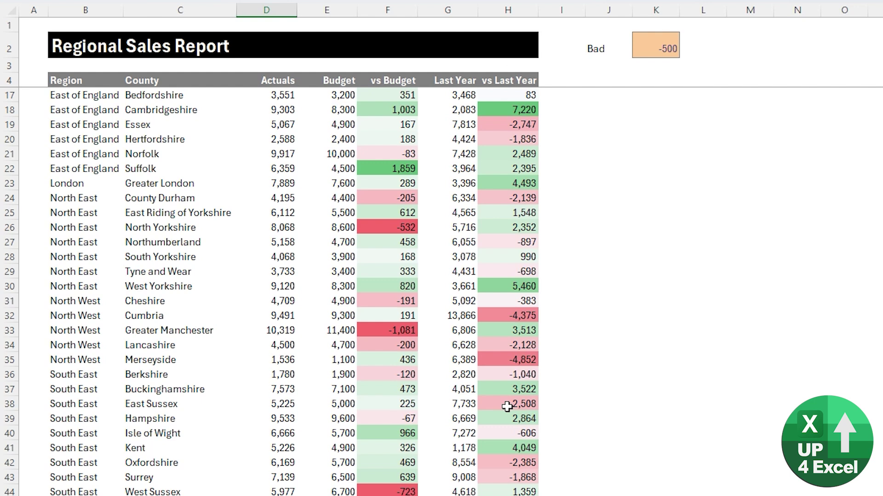
Delete the West Midlands rows 11–16, then select rows 17 to 27
scroll(507, 406, up, 4)
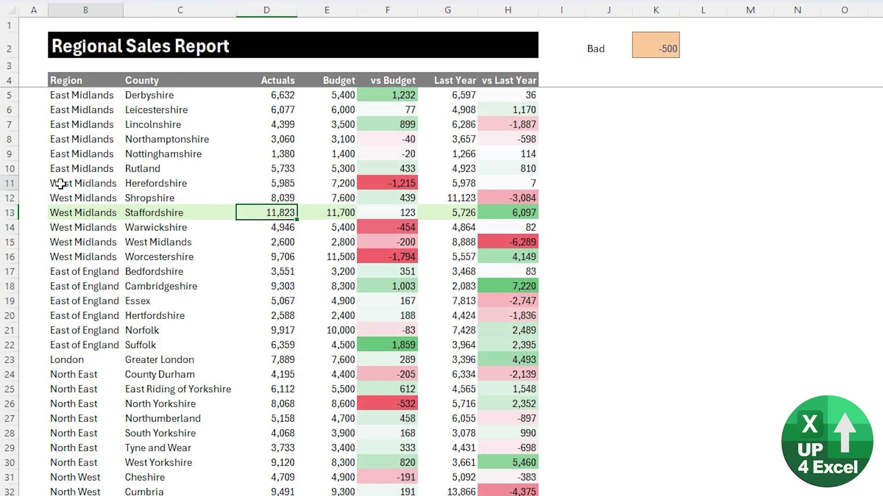
drag(53, 184, 509, 253)
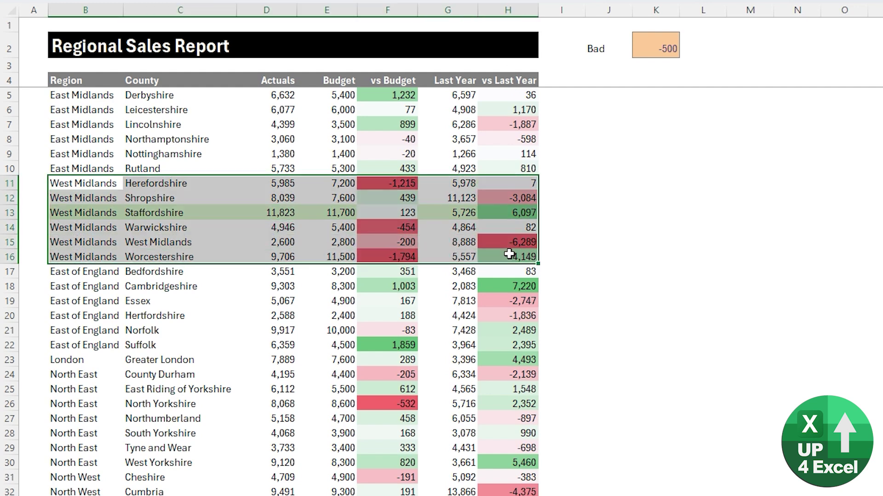
key(shift+space)
key(ctrl+minus)
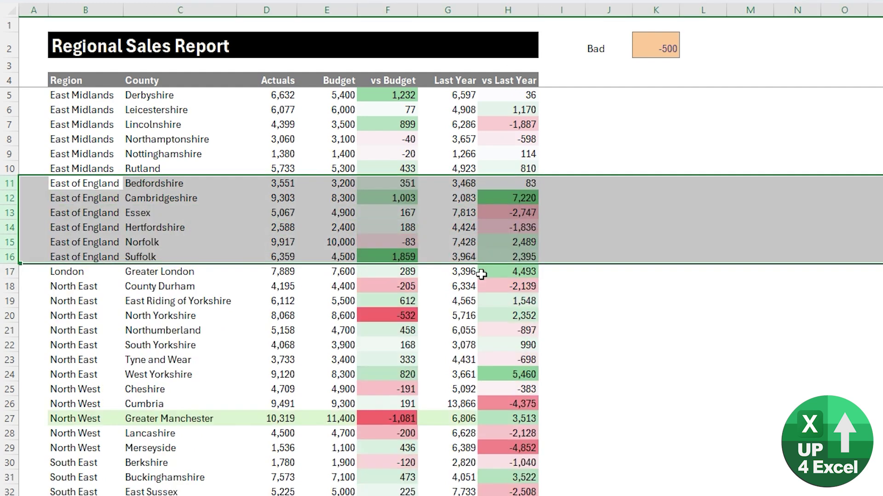
click(44, 359)
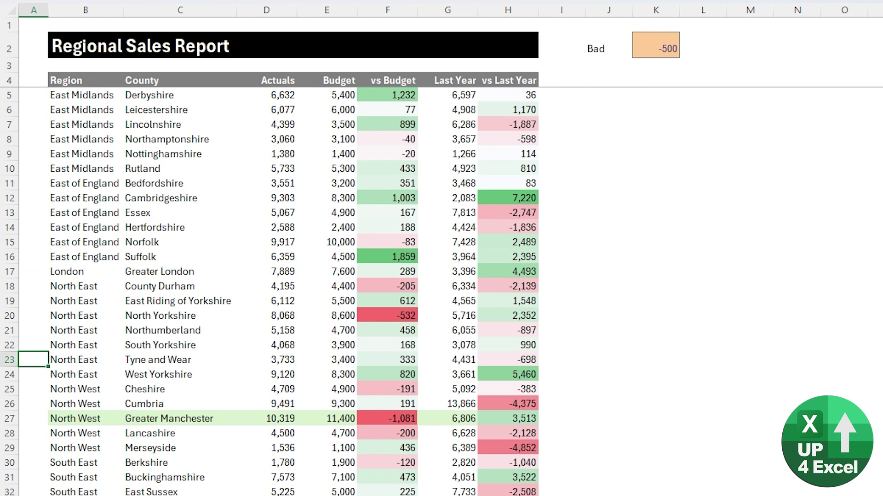
drag(10, 271, 23, 415)
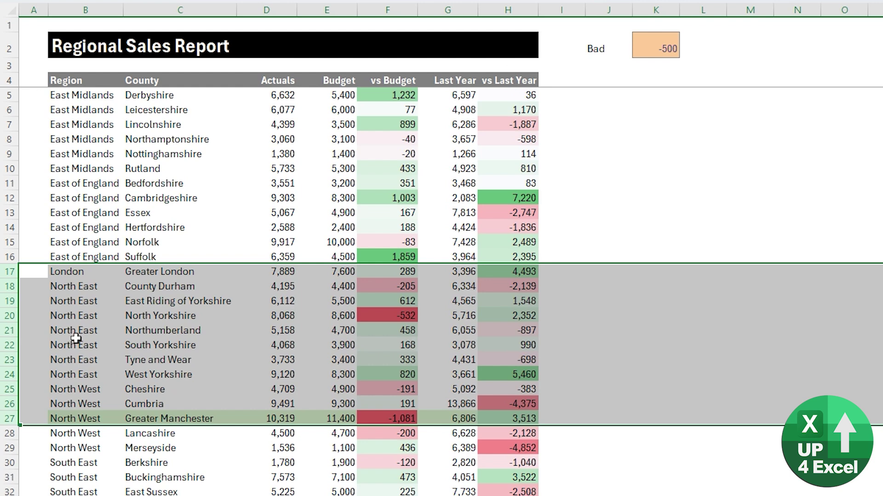
Insert eleven blank rows above London, paste West Midlands values into rows 17–22, and select empty rows 23–27
key(ctrl+shift+equal)
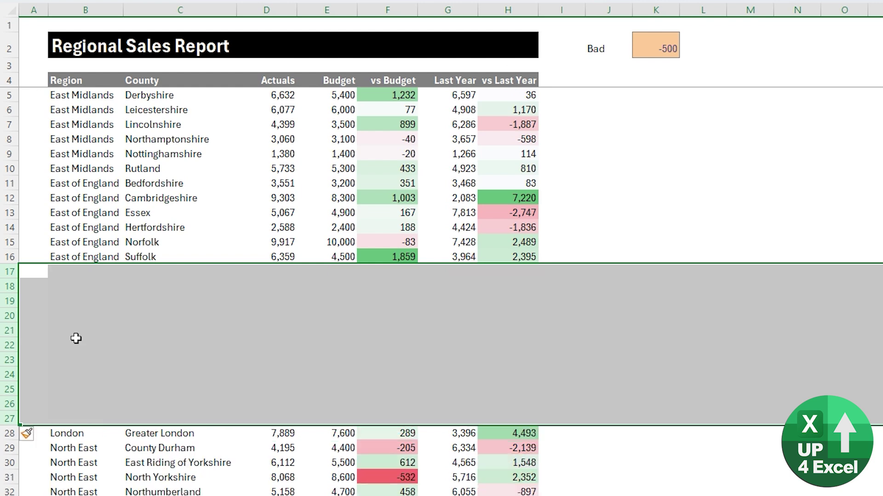
click(387, 300)
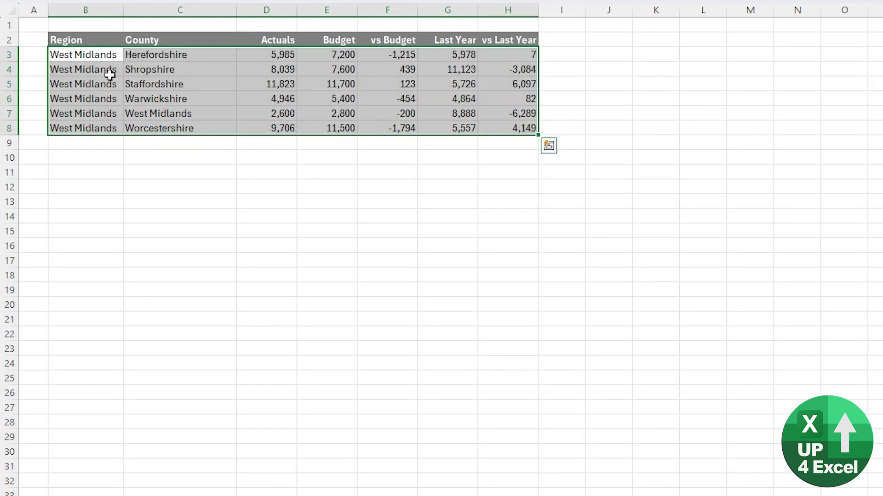
key(ctrl+c)
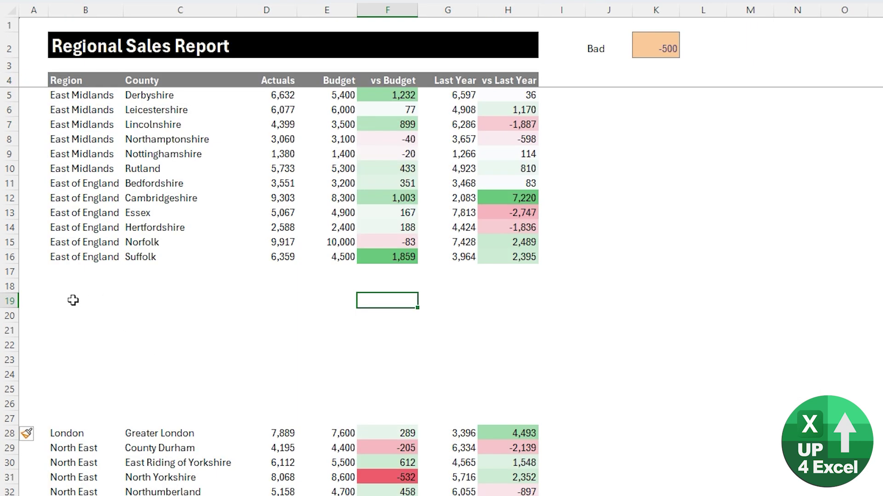
right_click(79, 272)
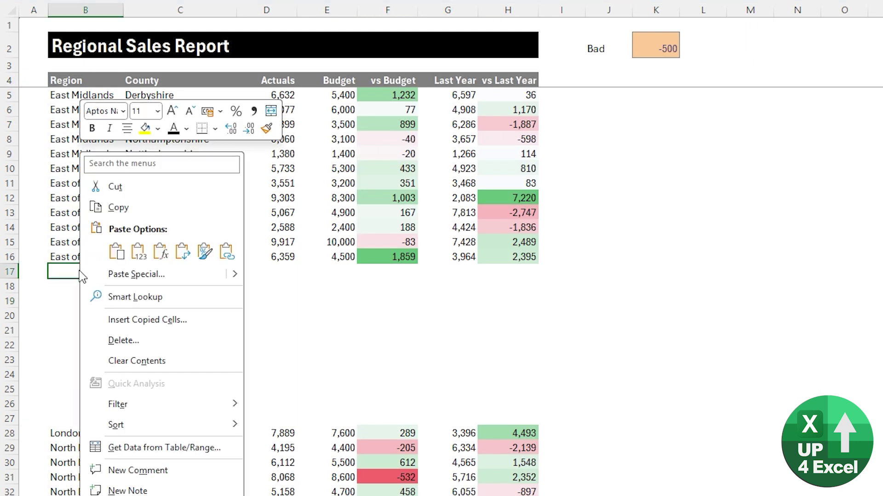
click(137, 254)
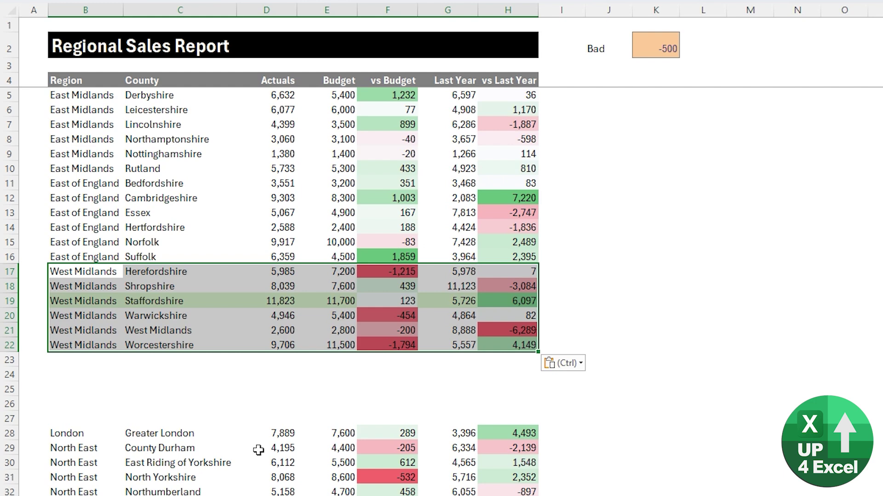
drag(177, 360, 162, 414)
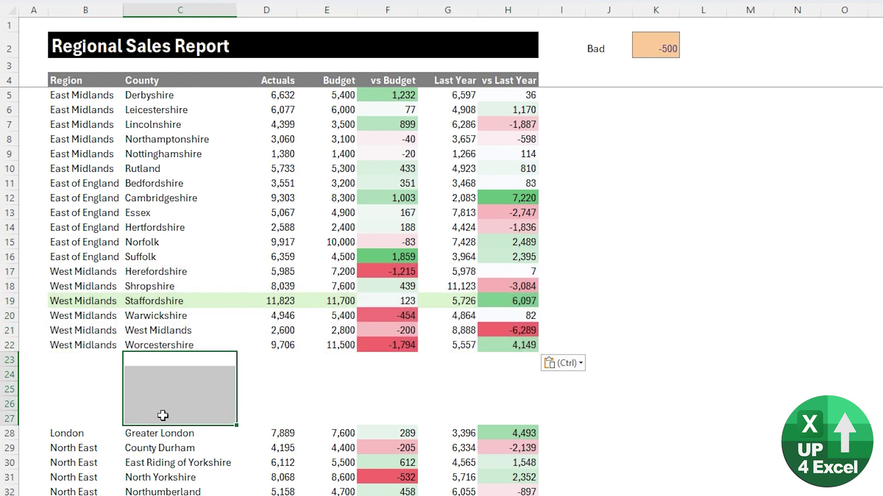
key(shift+space)
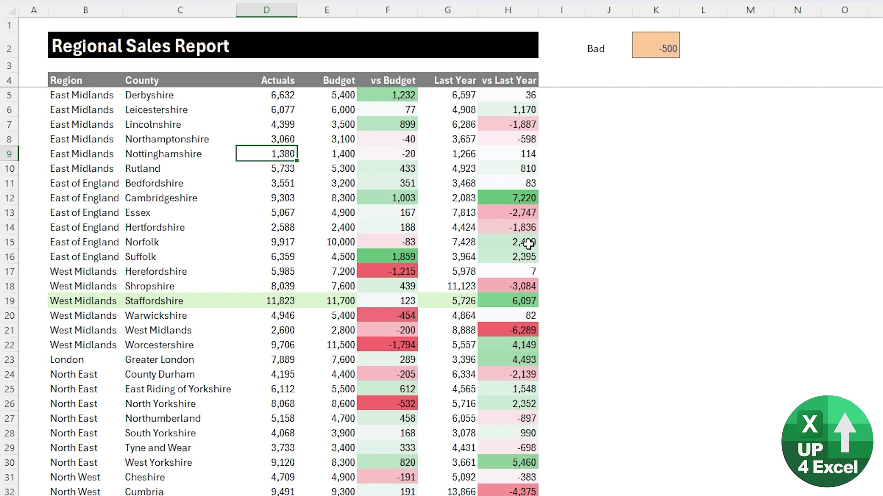
Insert a new empty column G before the Last Year column
click(448, 10)
right_click(455, 12)
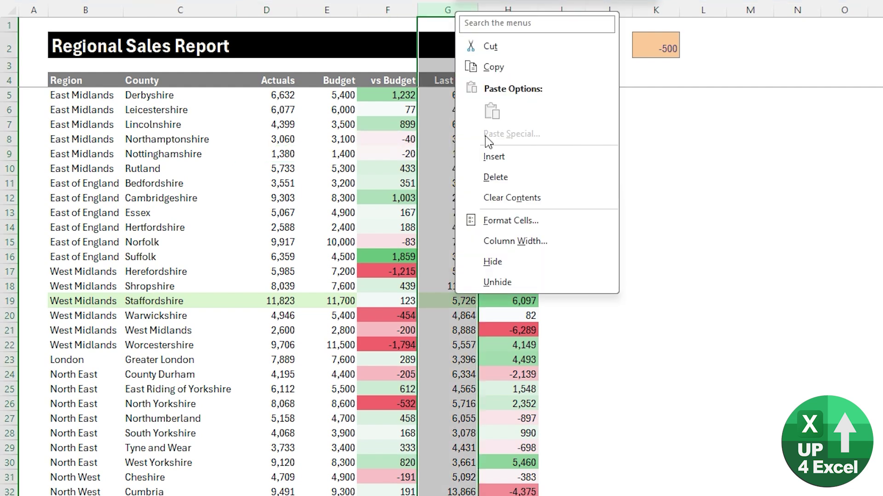
click(491, 159)
Enter =F5 in G5 and fill it down through G51 to repeat the vs Budget values
click(453, 95)
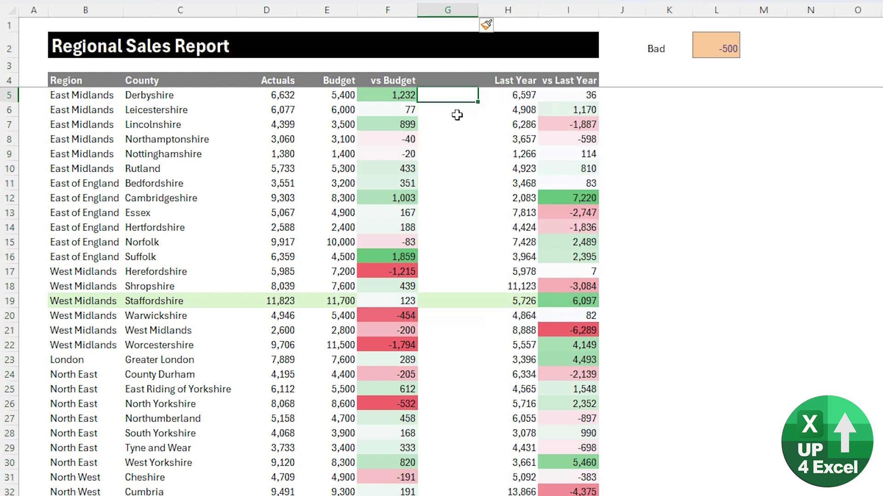
text(=)
key(Left)
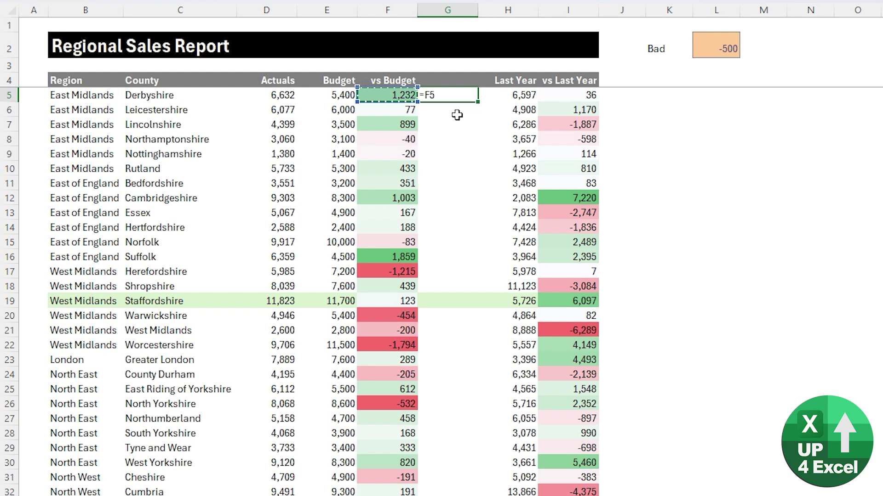
key(Return)
key(Up)
key(ctrl+c)
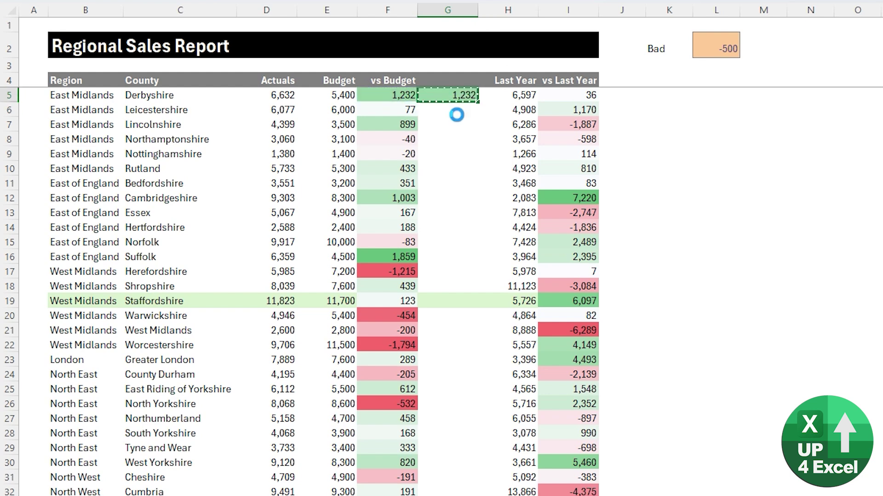
scroll(457, 116, down, 11)
drag(457, 115, 455, 288)
key(ctrl+v)
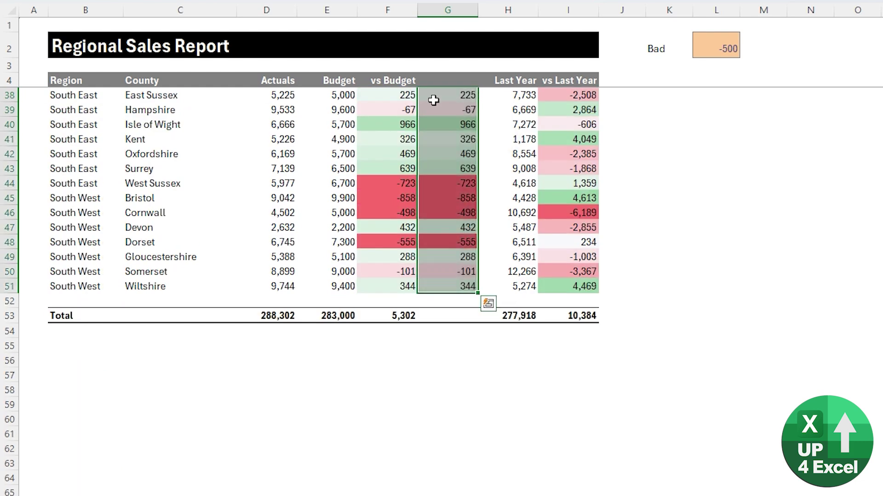
scroll(435, 255, up, 11)
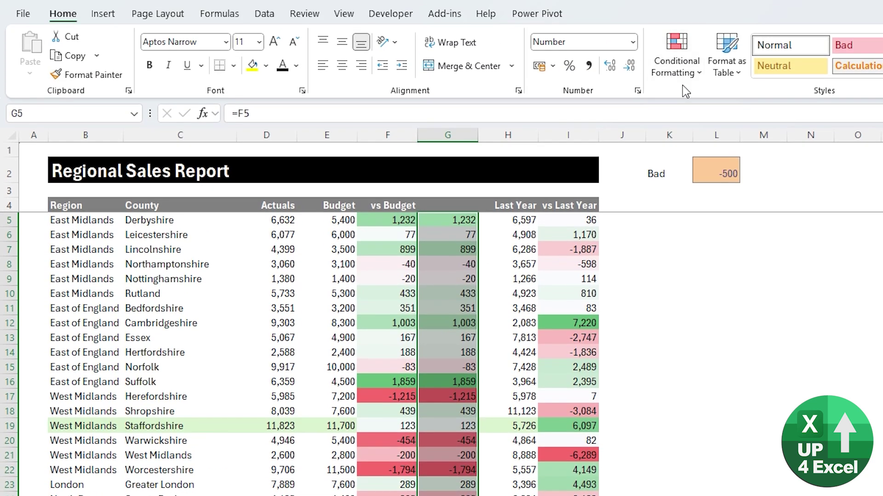
Narrow the graded colour scale's Applies to range from $F$5:$G$51 to $F$5:$F$51
click(676, 60)
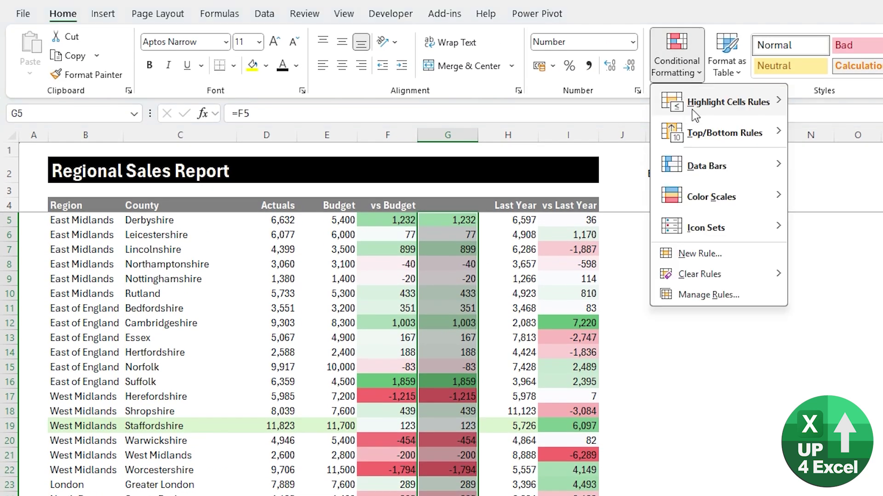
click(692, 296)
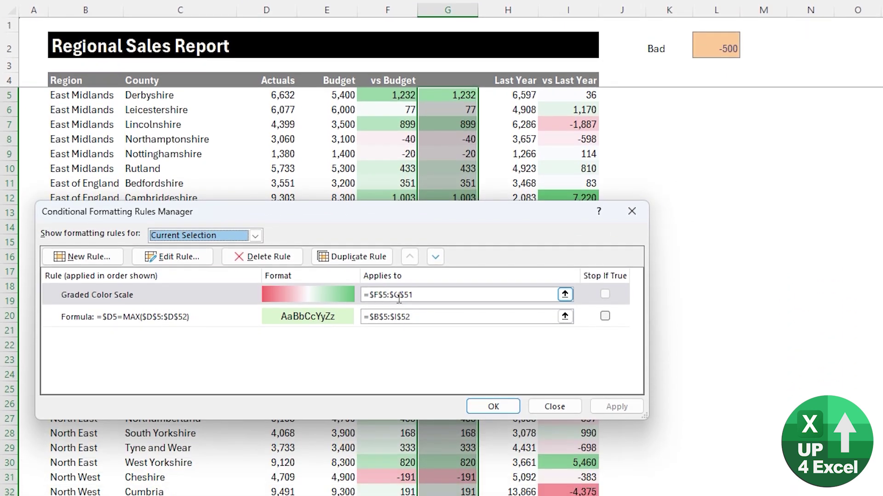
click(396, 294)
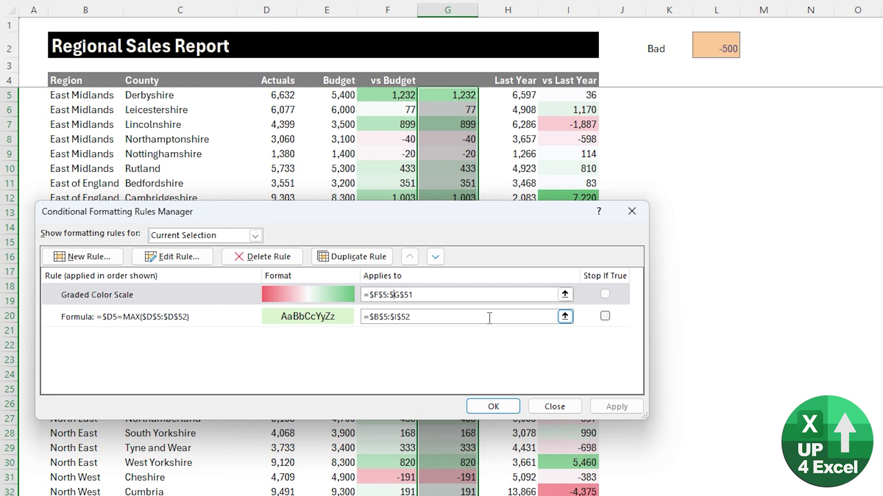
key(Delete)
text(F)
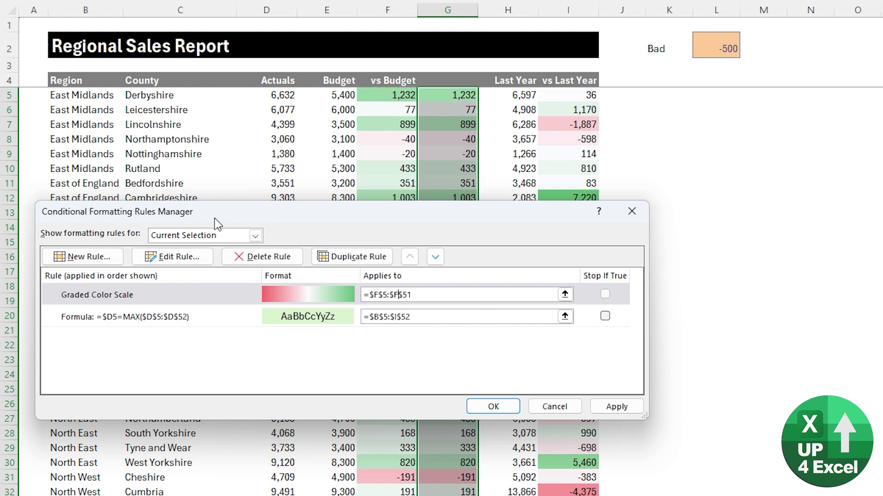
key(Return)
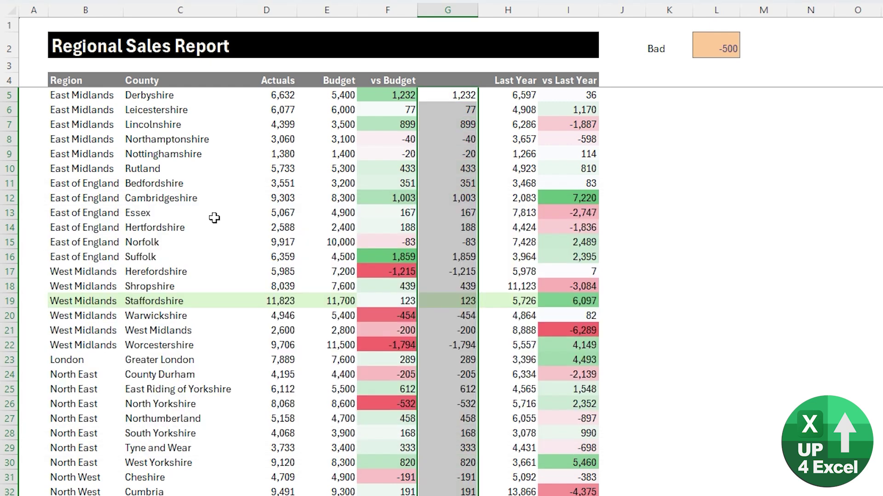
Apply Green solid-fill data bars to G5:G51, with negative values shown as red bars
click(429, 121)
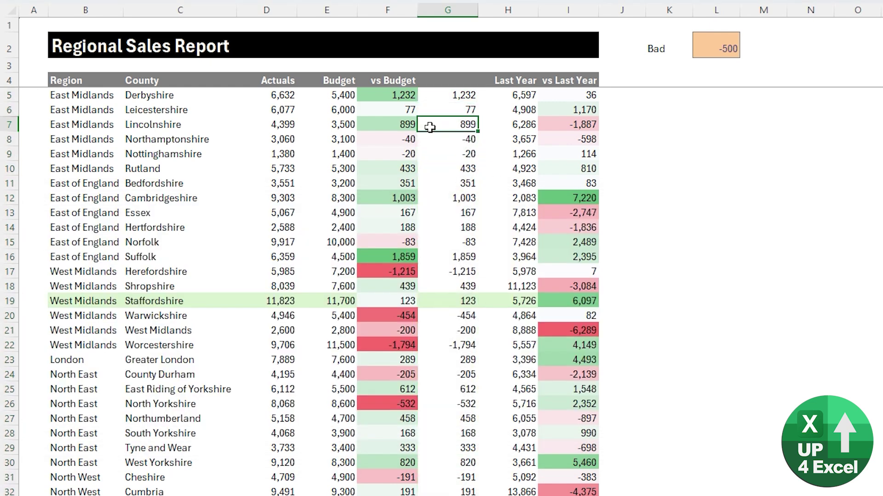
click(434, 95)
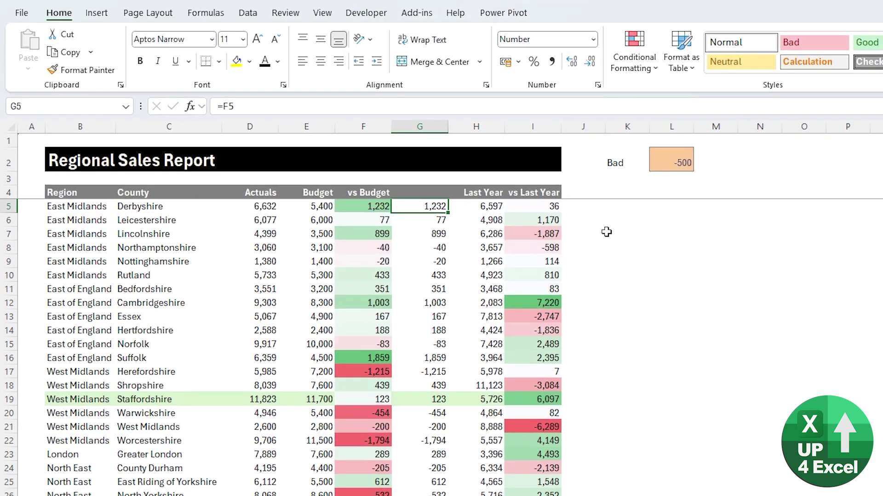
key(ctrl+shift+Down)
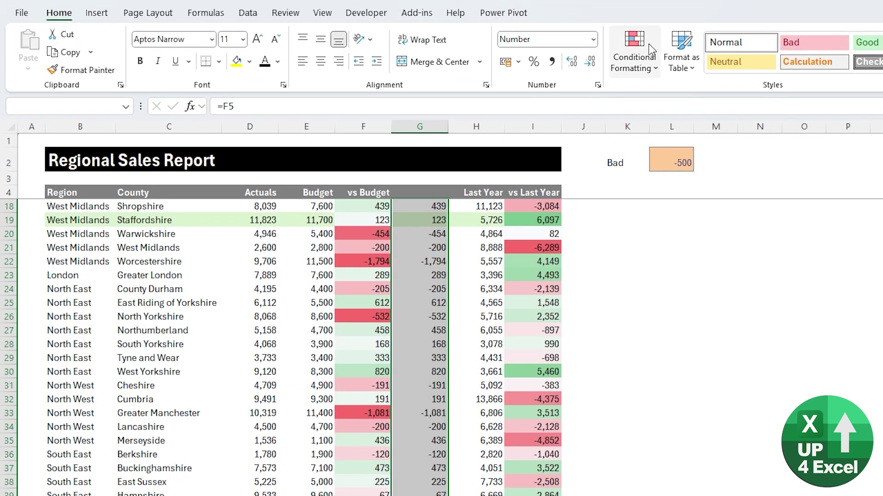
click(640, 77)
mouse_move(670, 161)
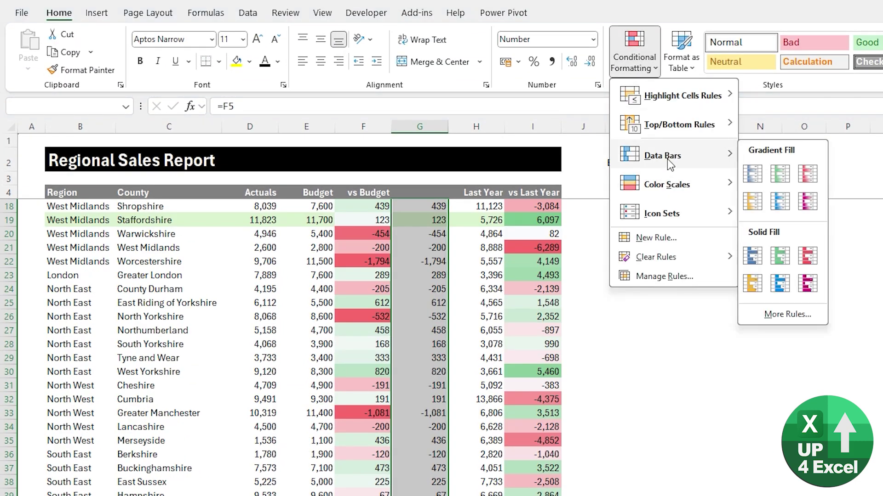
click(784, 260)
key(Up)
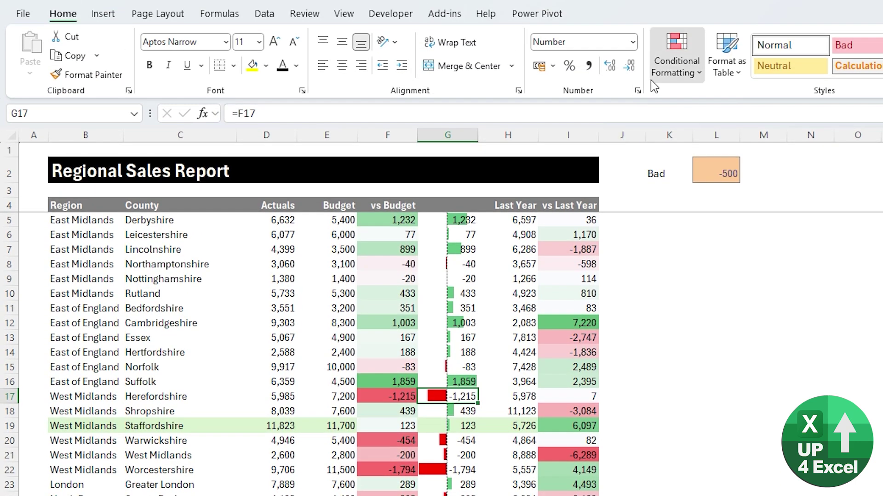
Edit the column G data bar rule to show the bar only, without numbers
click(655, 82)
click(689, 293)
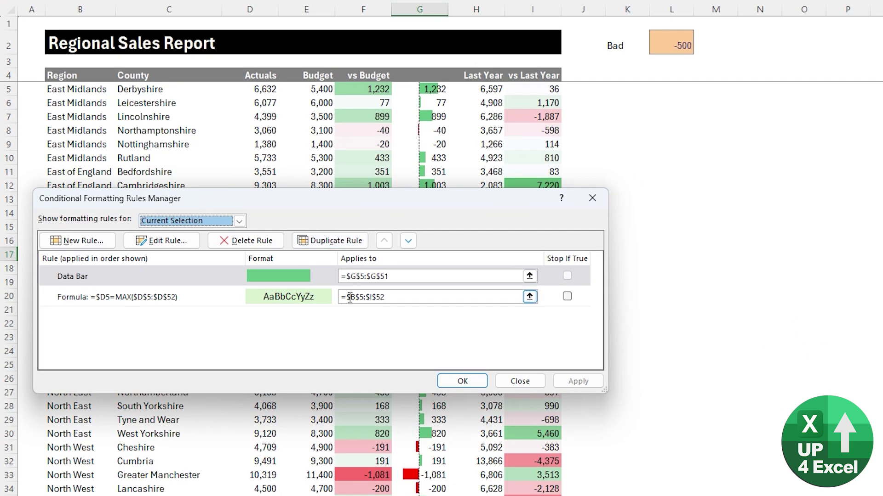
click(175, 240)
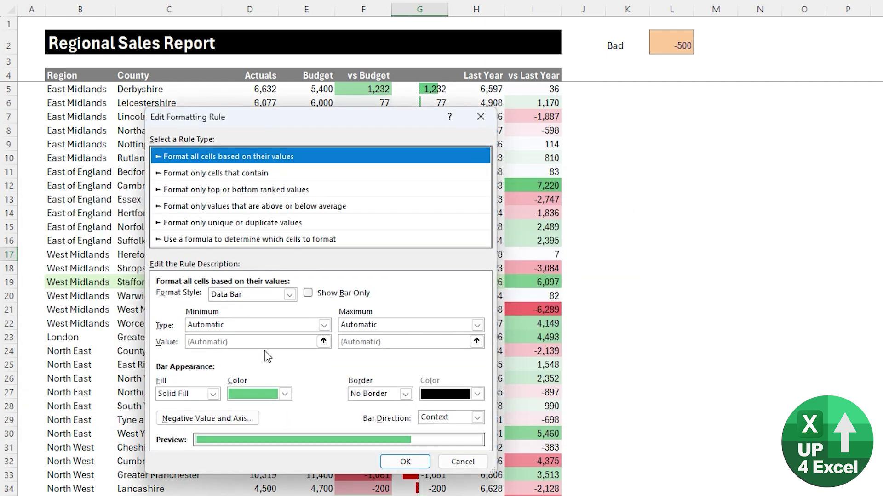
click(307, 294)
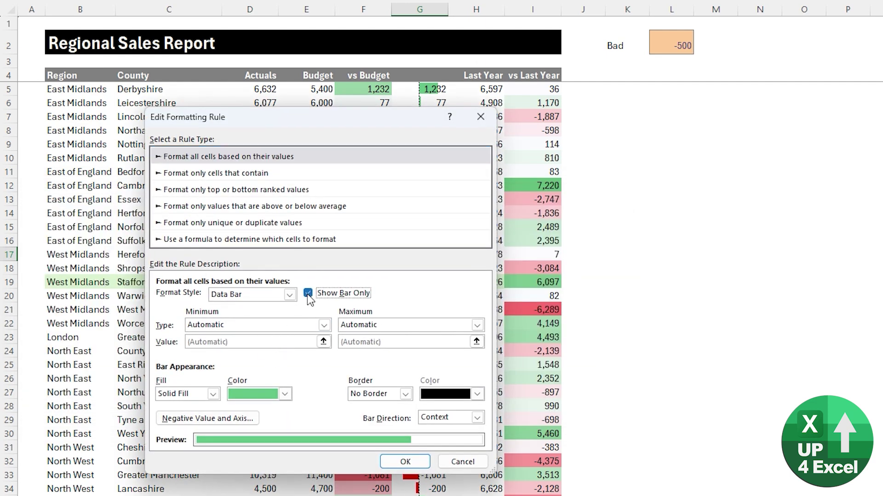
Check the negative bar fill colour's exact RGB red, then confirm the data bar rule
click(224, 420)
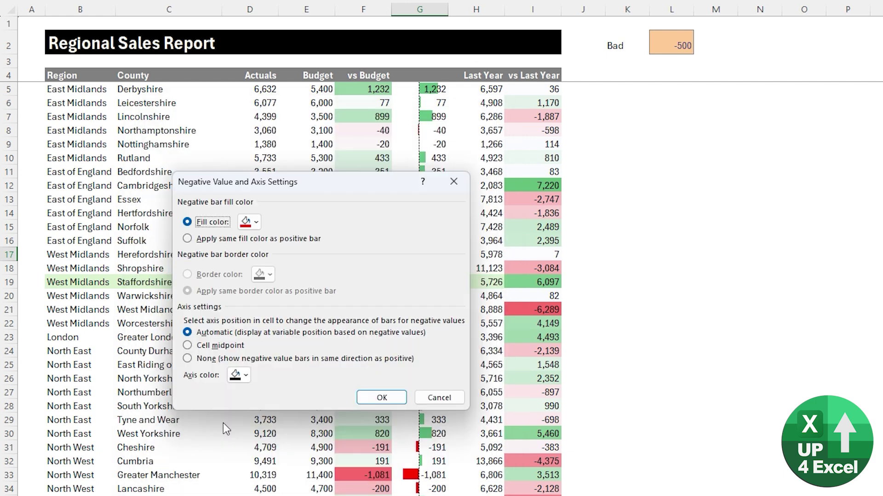
click(257, 226)
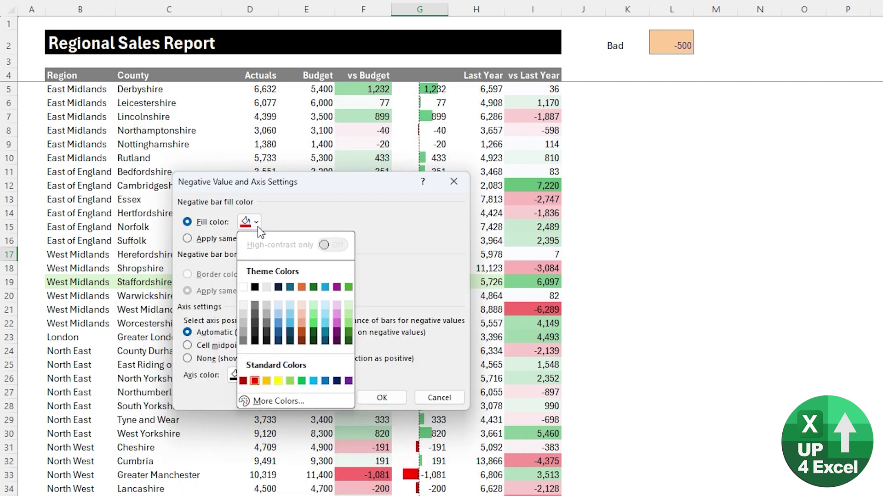
click(293, 401)
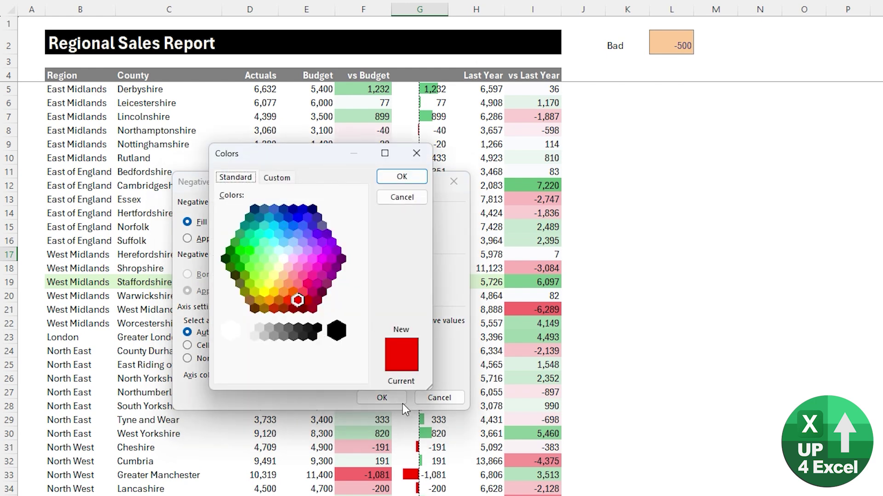
click(276, 178)
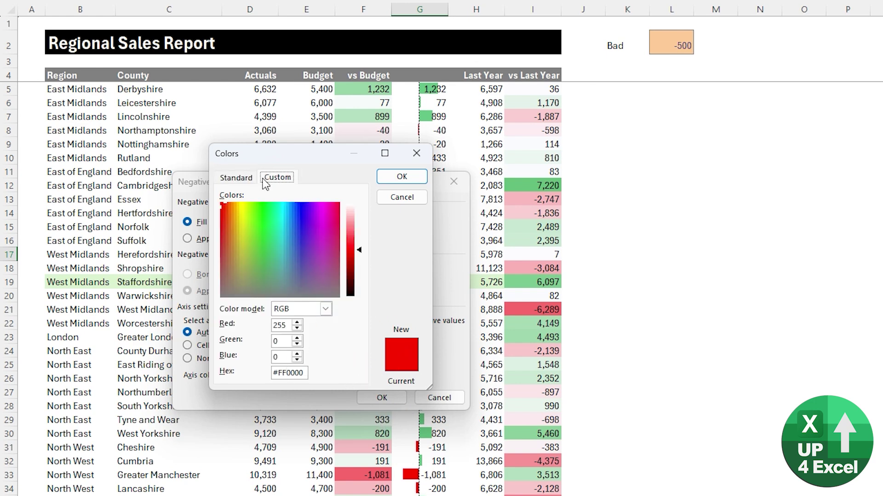
click(404, 202)
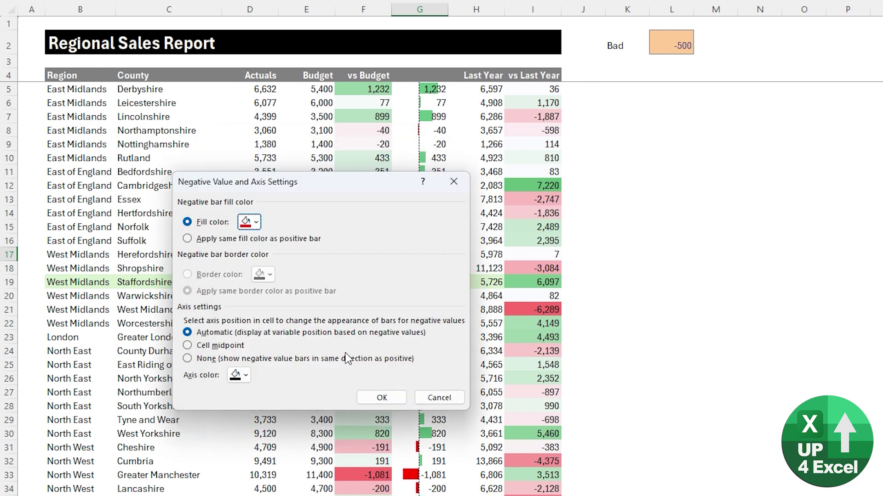
click(384, 399)
click(420, 465)
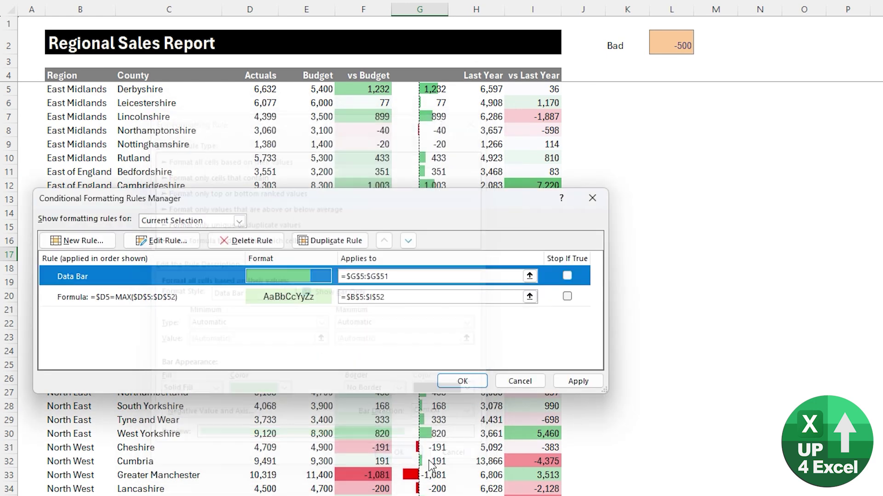
Apply the bar-only change and list all conditional formatting rules for This Worksheet
click(577, 387)
click(465, 381)
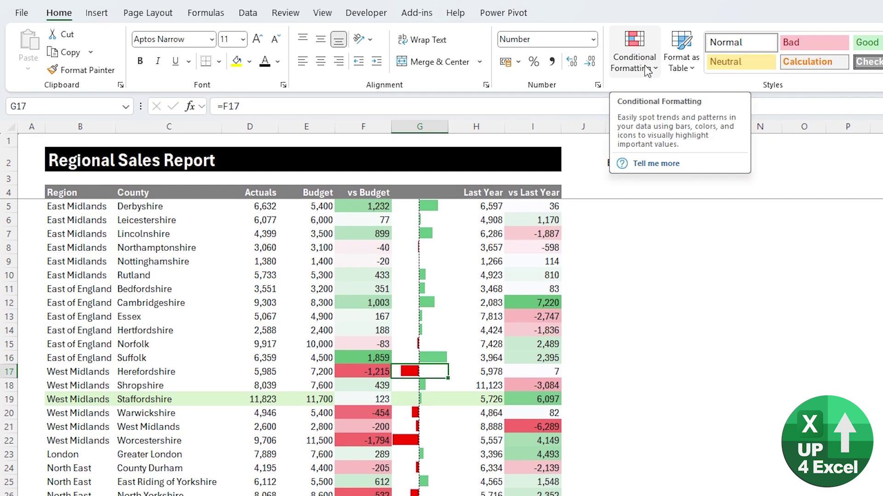
click(635, 52)
click(644, 276)
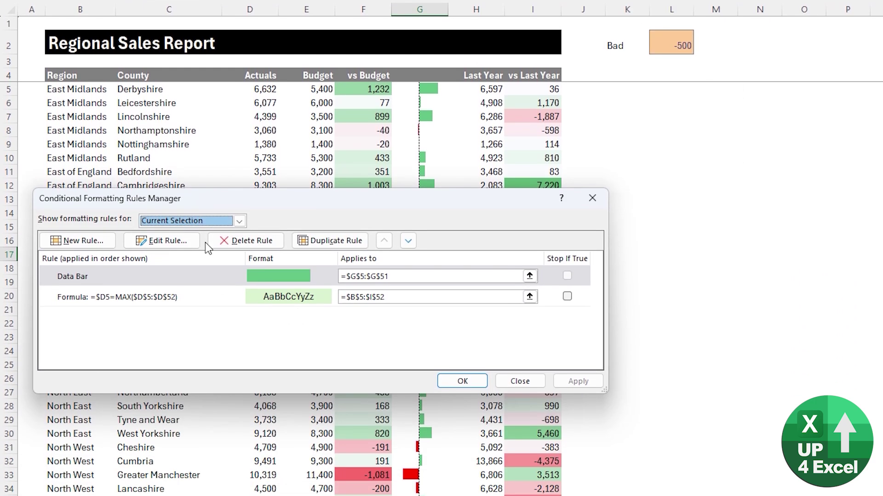
click(239, 221)
click(192, 241)
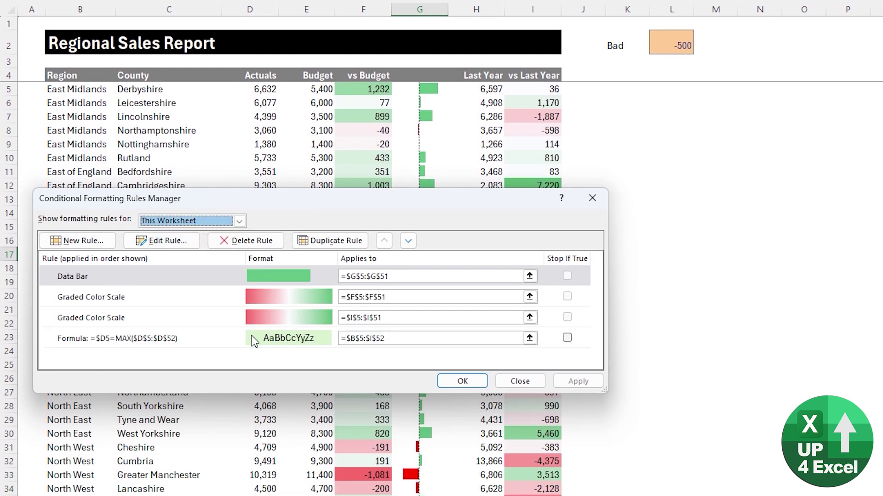
Set the I5:I51 colour scale's minimum colour to custom red #F8696B (RGB 248/105/107)
click(214, 323)
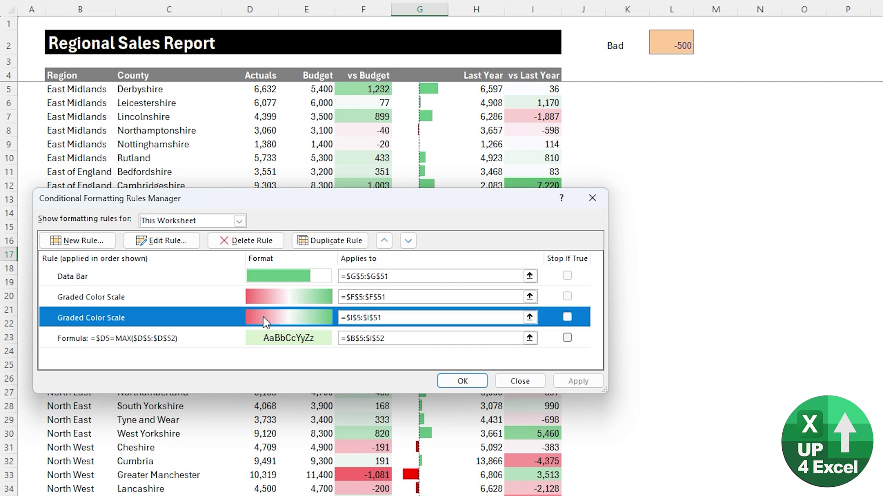
click(168, 241)
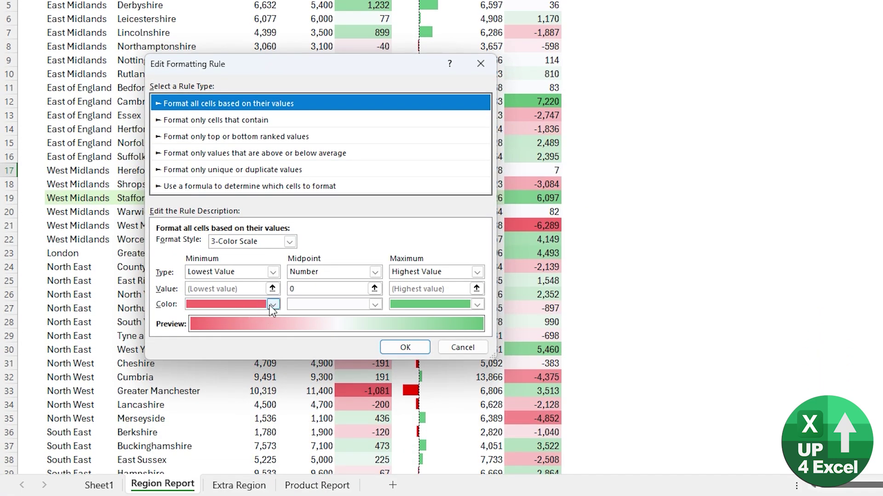
click(273, 304)
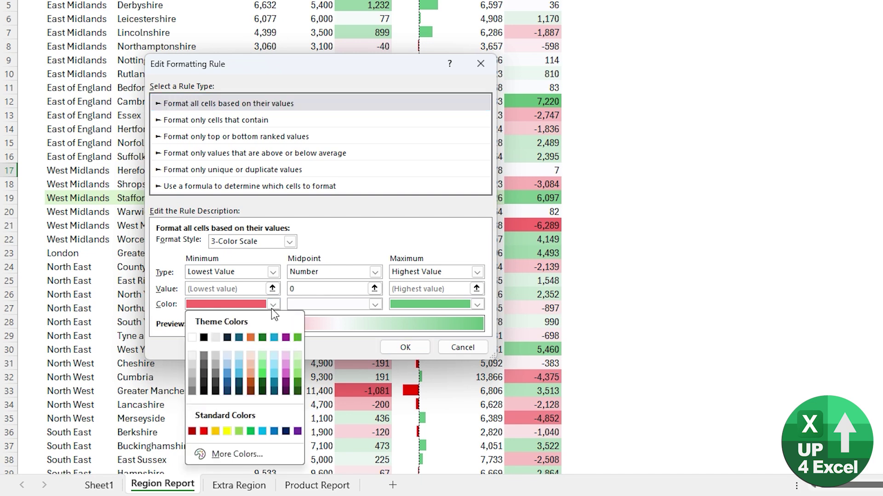
click(237, 453)
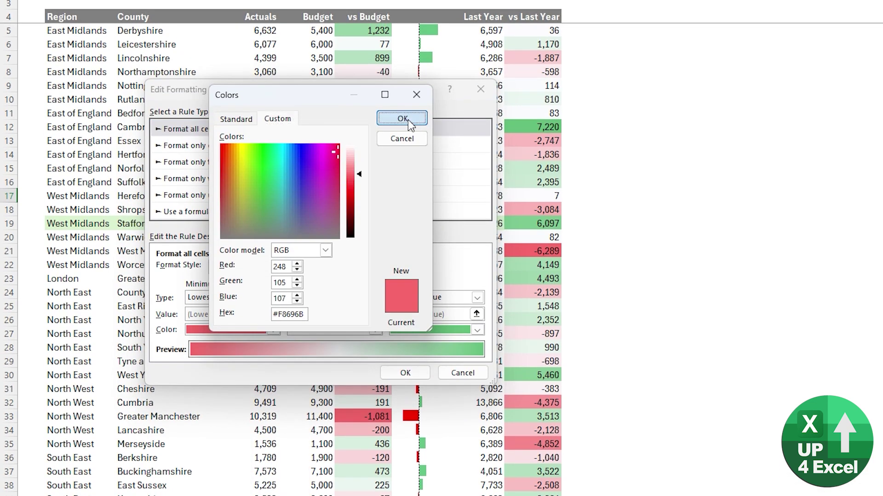
click(408, 120)
click(405, 372)
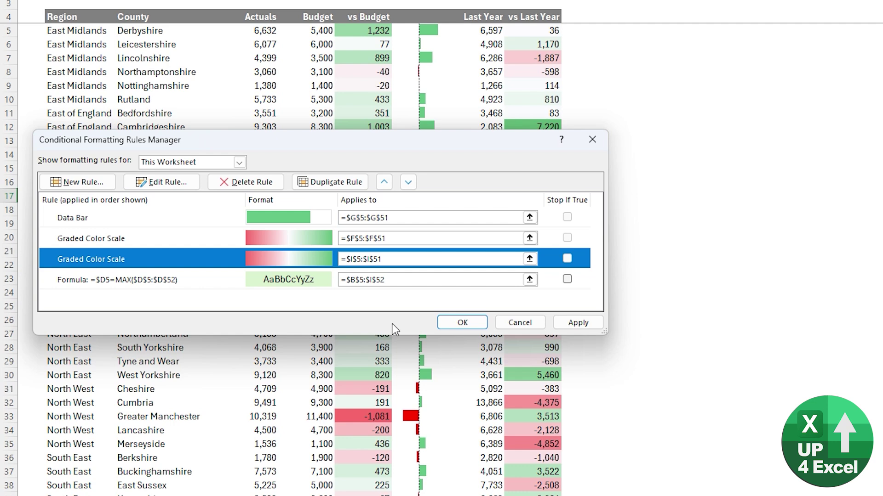
Set the data bar rule's negative bar fill colour to the recent Rose swatch and apply
click(138, 218)
click(157, 190)
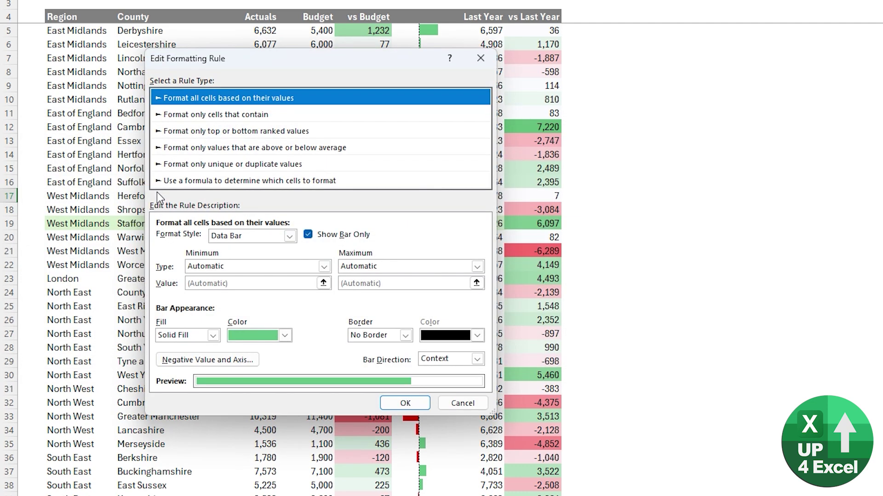
click(234, 360)
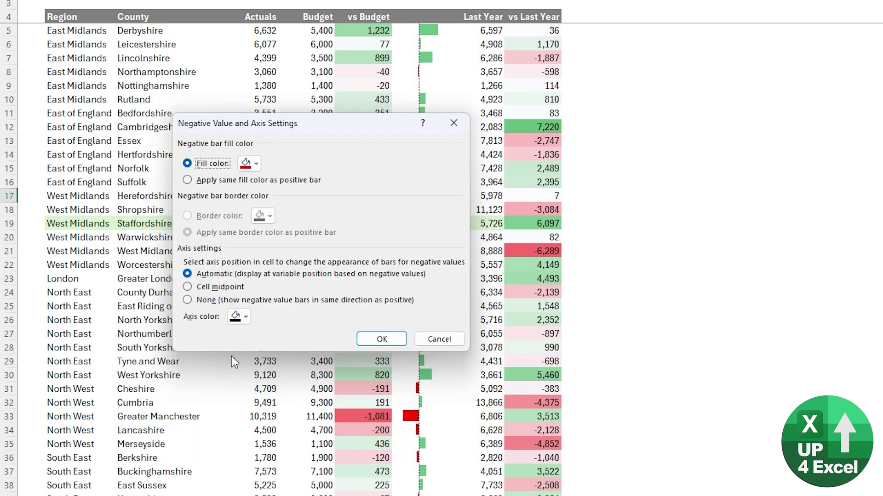
click(256, 164)
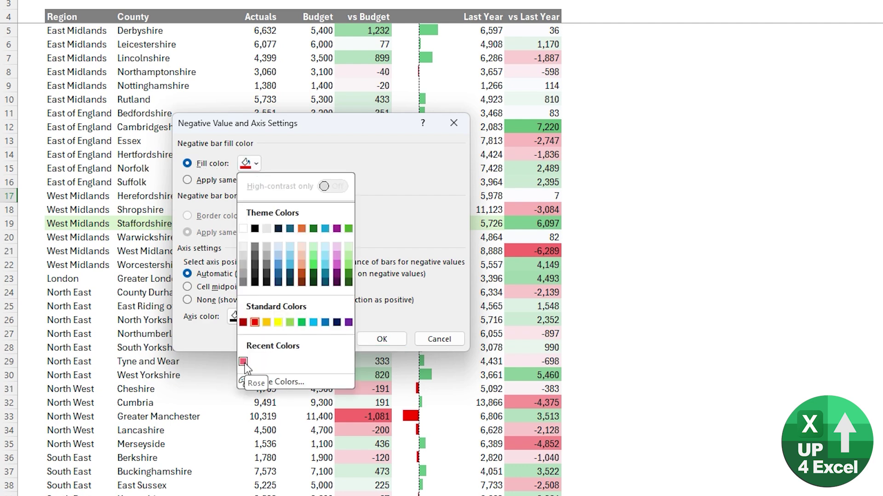
click(243, 362)
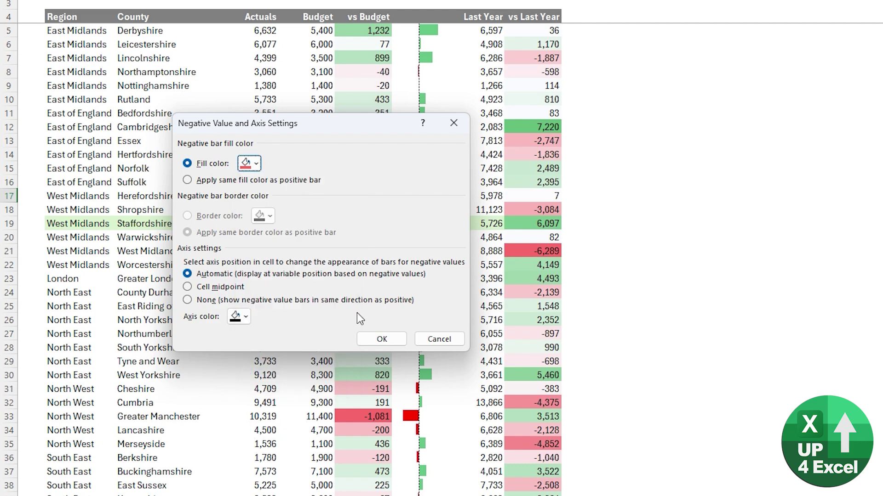
click(378, 342)
click(406, 401)
click(462, 323)
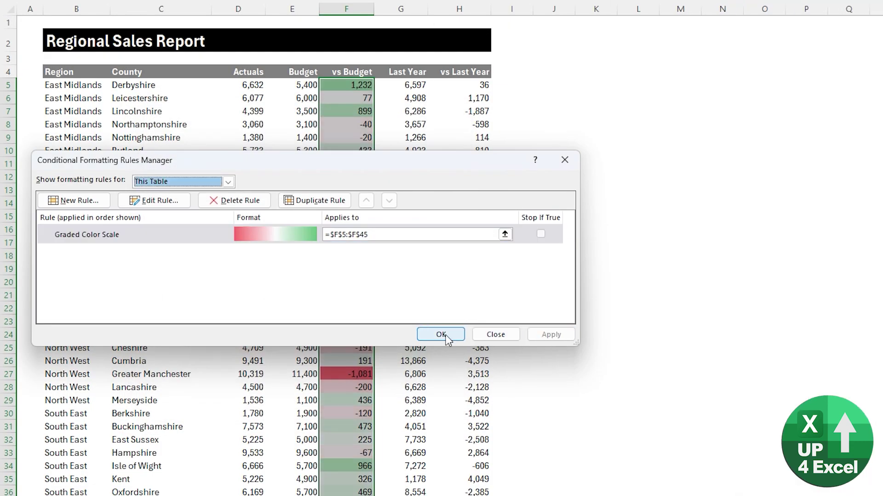
Duplicate the colour scale rule and make the copy apply to =$H$5:$H$45
click(440, 335)
click(603, 40)
click(616, 273)
click(321, 201)
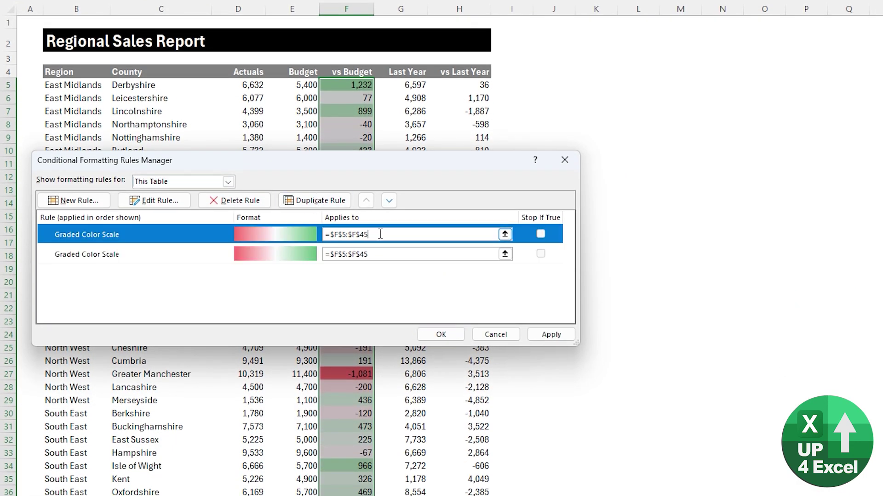
click(404, 234)
key(ctrl+a)
key(Delete)
text(=$H$5:$H$45)
click(440, 335)
Copy the Binders and Binder Accessories Actuals value 44,773 into cell J5
scroll(267, 248, up, 2)
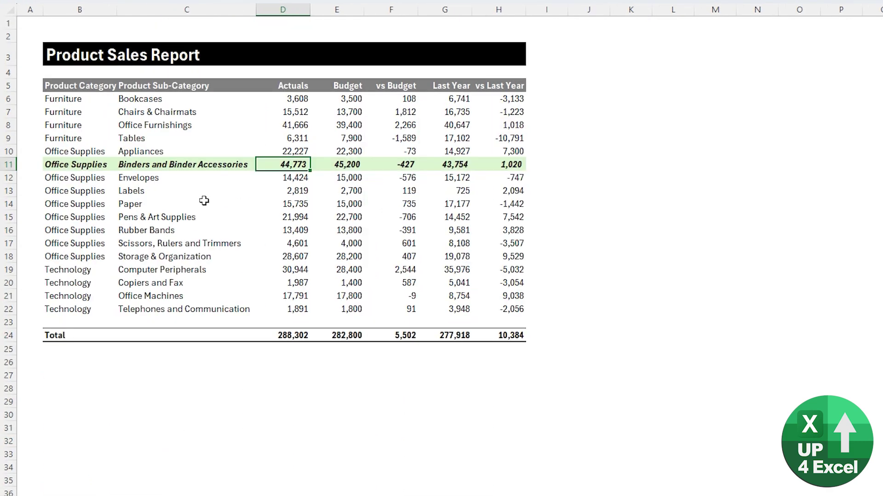
key(ctrl+c)
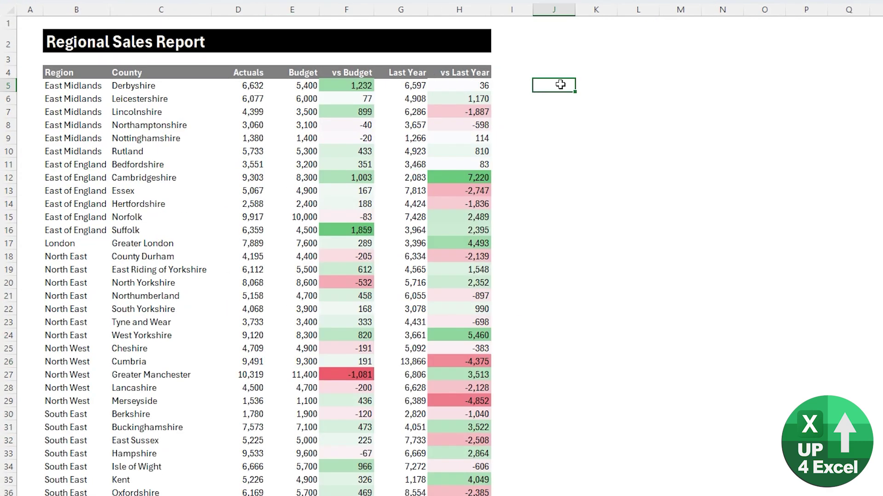
key(ctrl+v)
Change the highlight rule's formula to =$D5=MAX($D$5:$D$45)
click(608, 39)
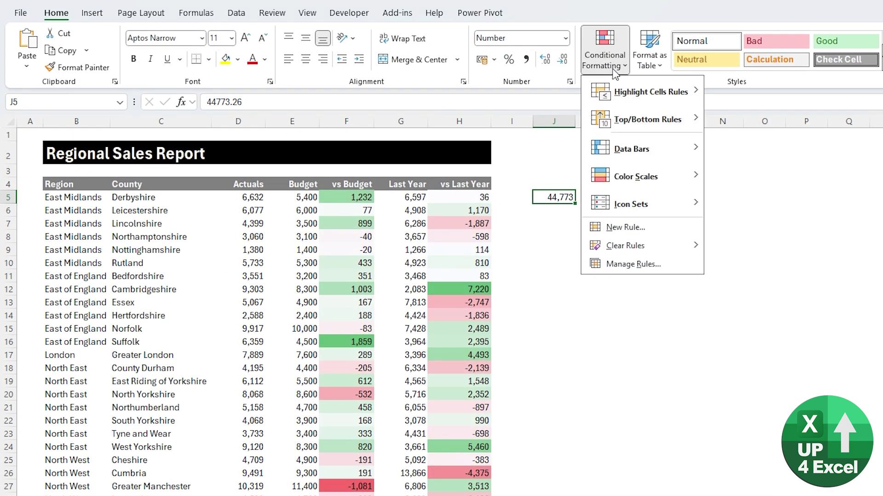
click(635, 261)
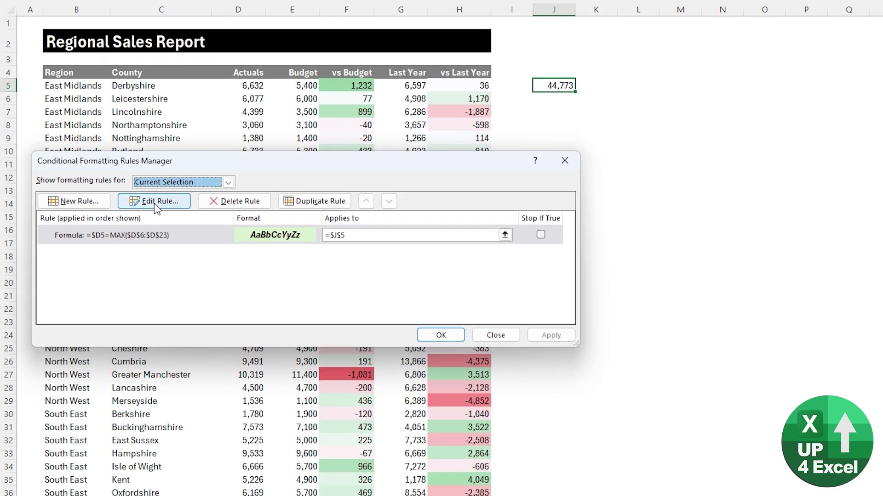
click(153, 204)
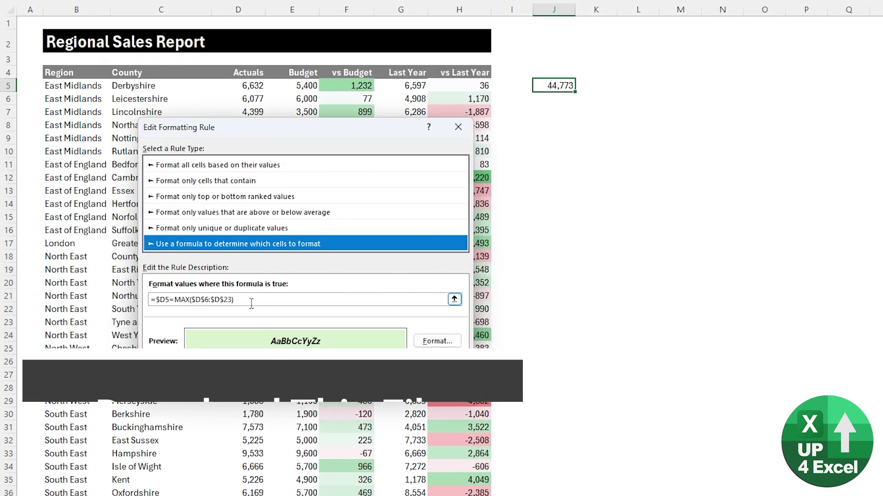
drag(192, 300, 232, 300)
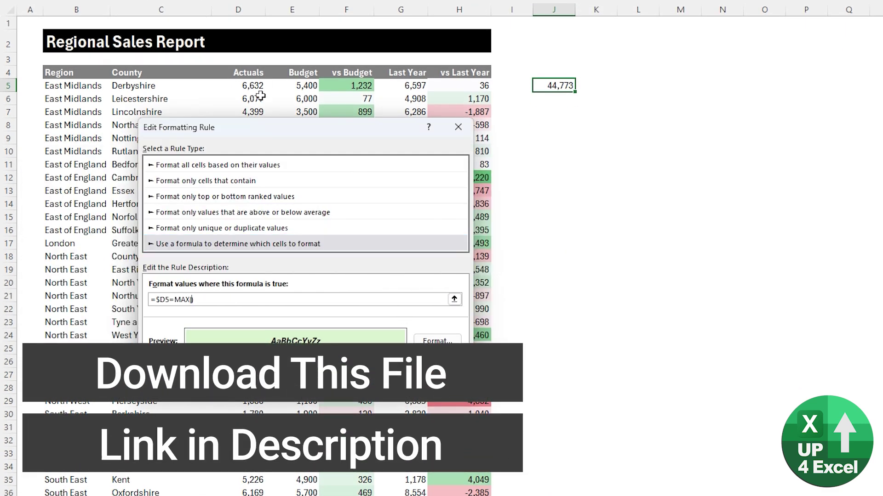
text($D$5:$D$45)
key(Return)
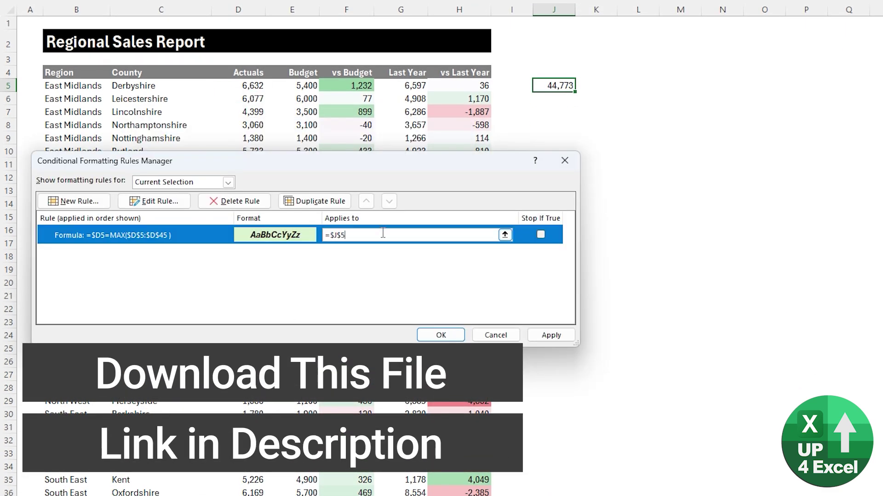
Make the highlight-max rule apply to B5:H45 and confirm the changes
key(BackSpace)
key(BackSpace)
key(BackSpace)
key(BackSpace)
key(BackSpace)
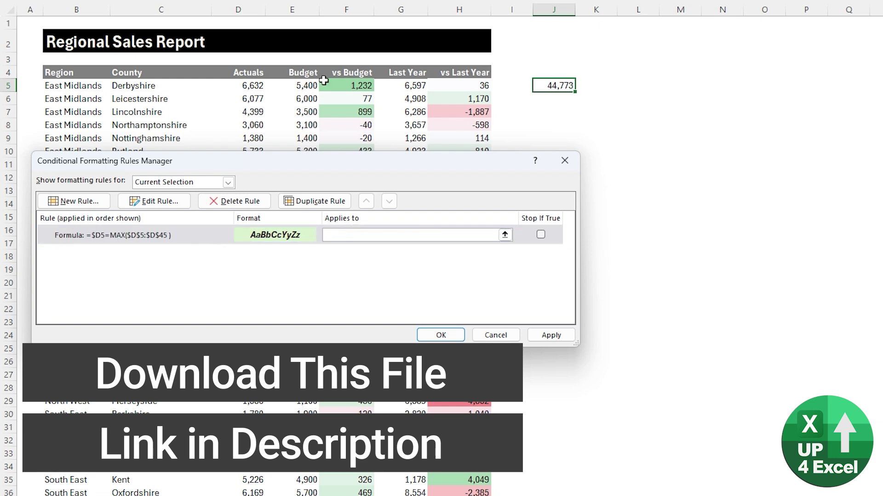
click(81, 86)
key(ctrl+shift+Down)
key(ctrl+shift+Right)
click(551, 336)
click(441, 335)
click(296, 142)
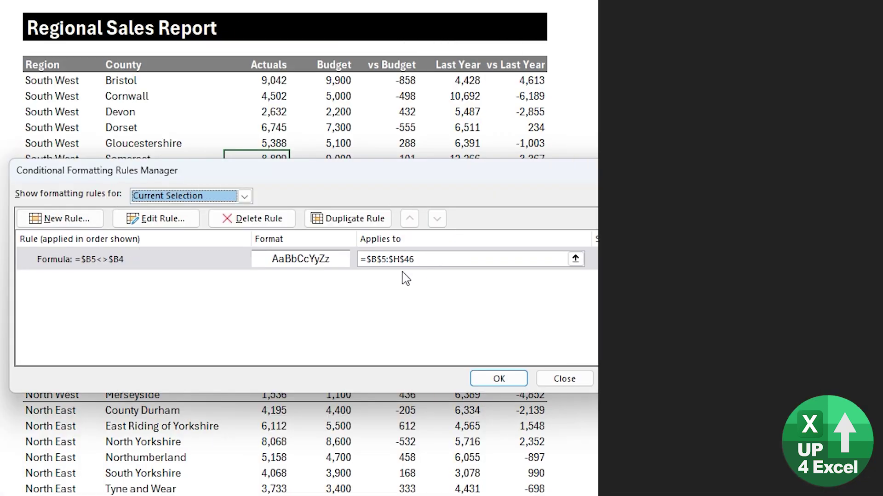
Give the =$B5<>$B4 region-change rule a top border line and apply it
click(197, 258)
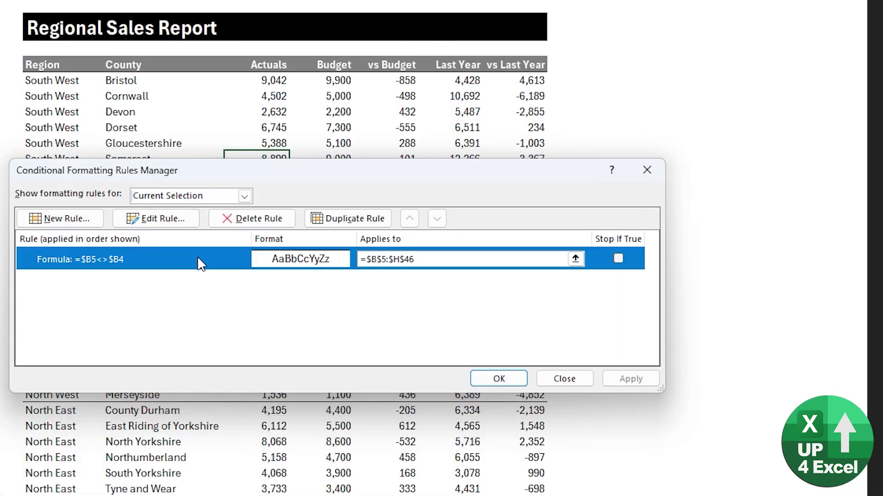
click(166, 220)
click(489, 386)
click(245, 88)
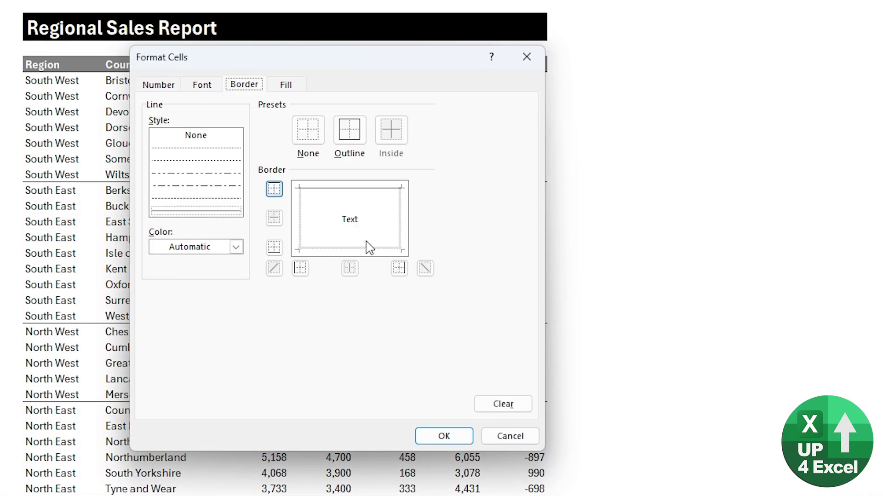
click(219, 212)
click(444, 436)
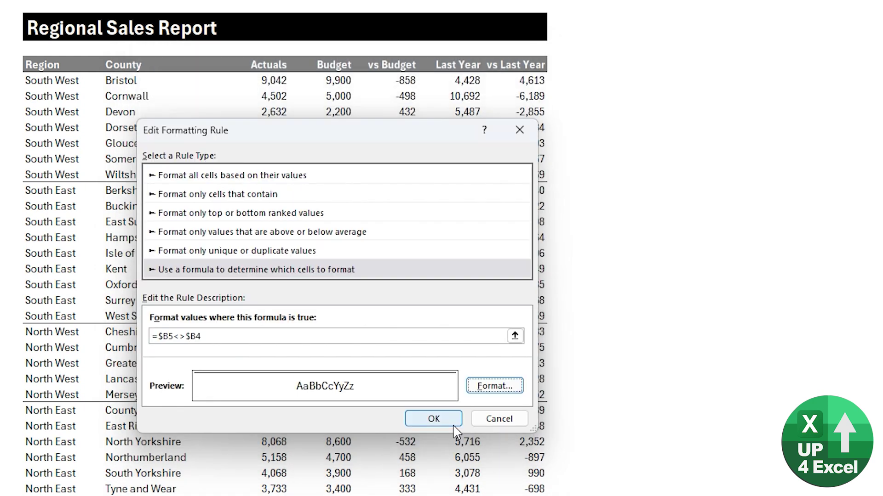
click(432, 418)
click(626, 380)
click(500, 381)
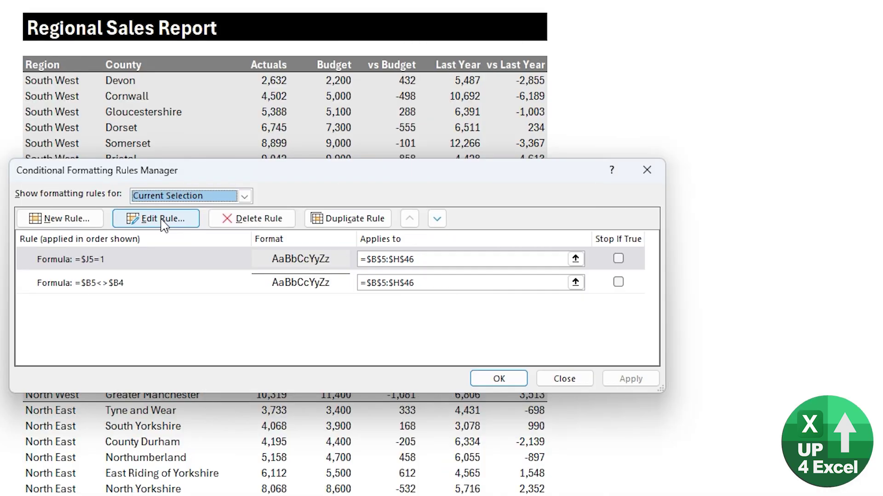
click(508, 382)
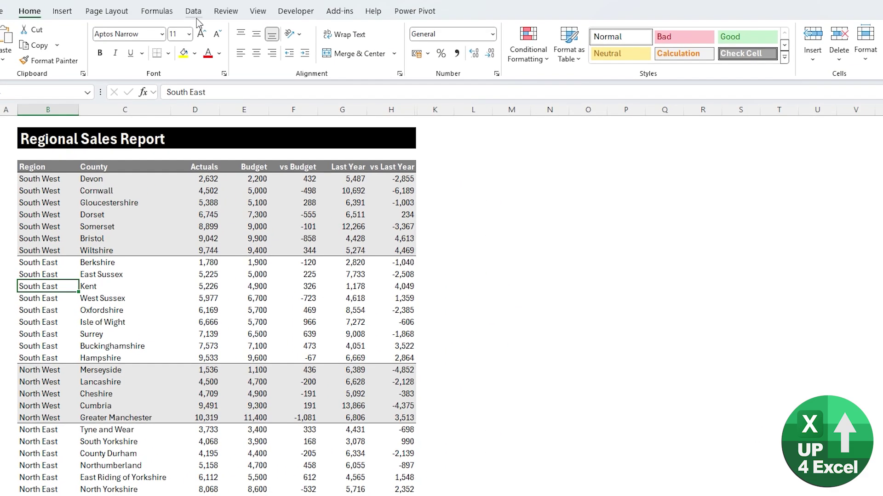
Sort the report ascending by Region, then ascending by Actuals
click(193, 11)
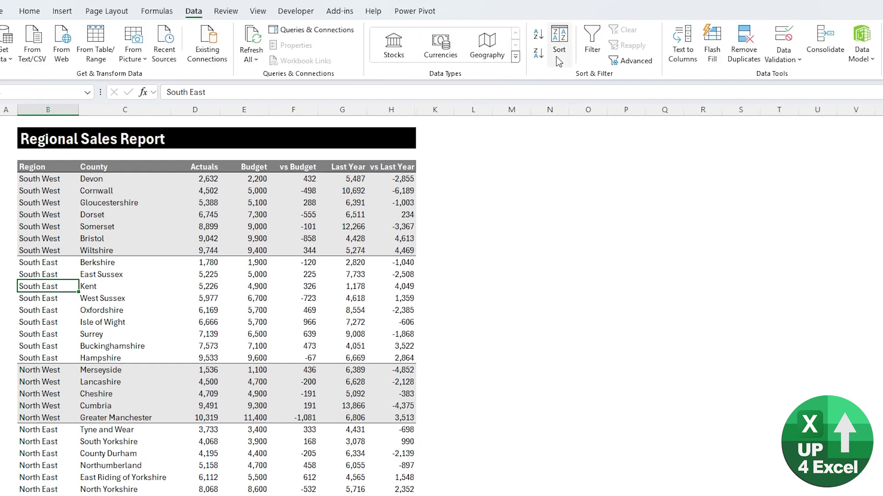
click(540, 37)
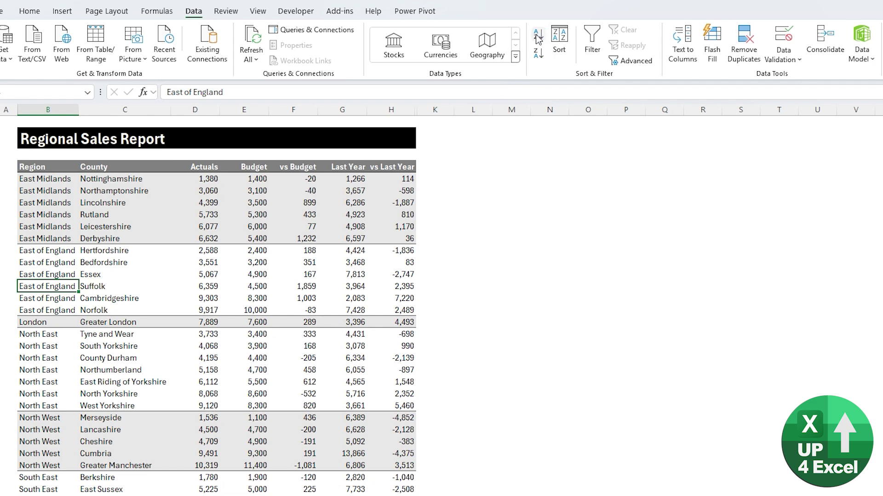
key(Up)
key(Up)
key(Right)
key(Right)
click(540, 39)
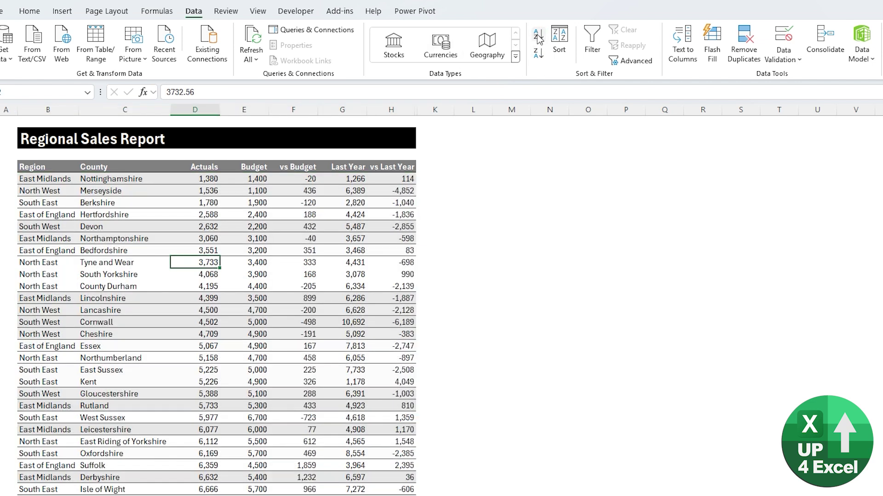